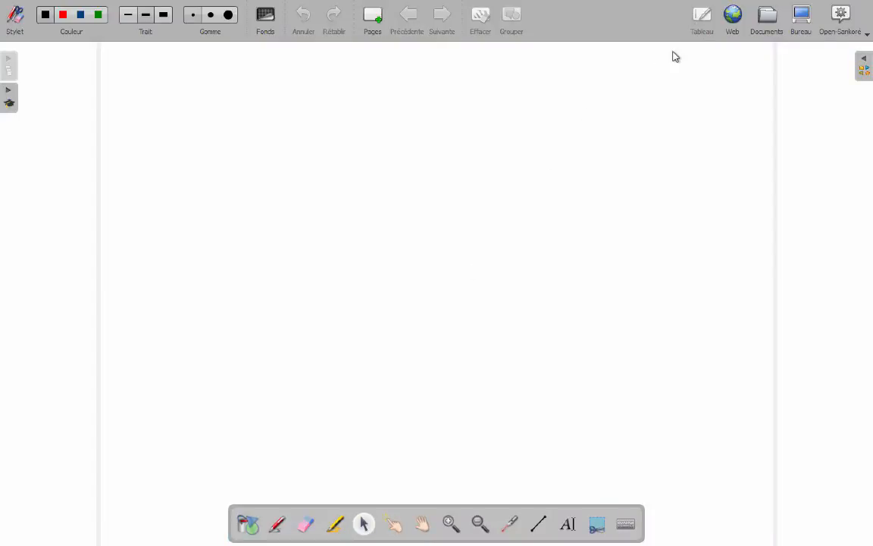
- Create a new folder named Orthographe under Documents sans titre in the document manager
click(768, 16)
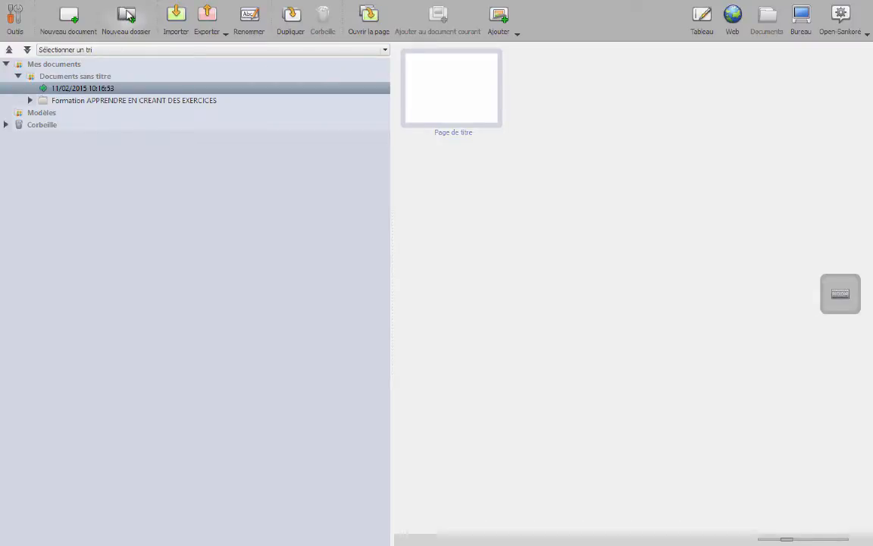
click(126, 15)
click(84, 114)
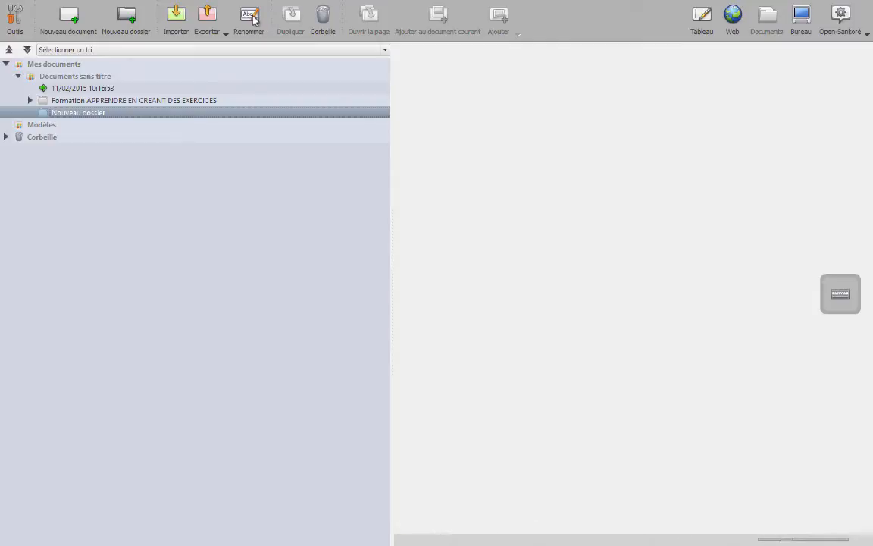
click(95, 115)
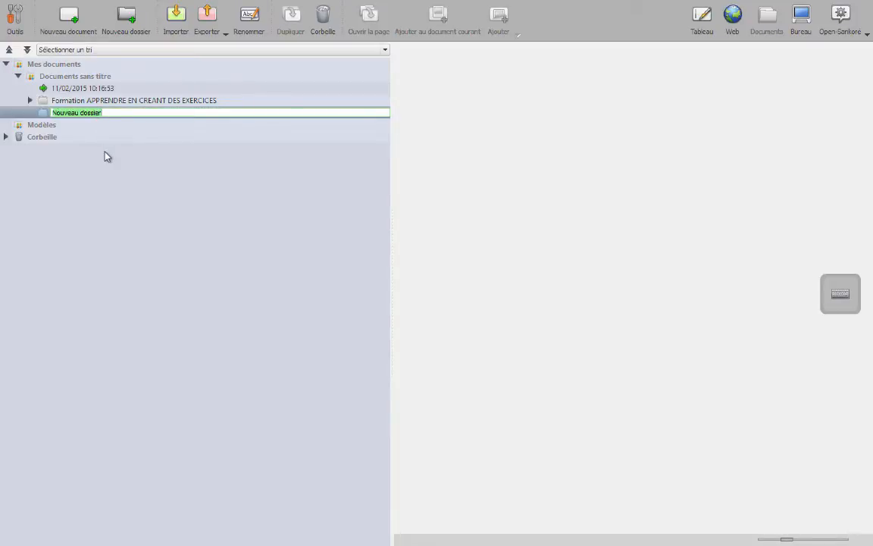
text(Orthographe)
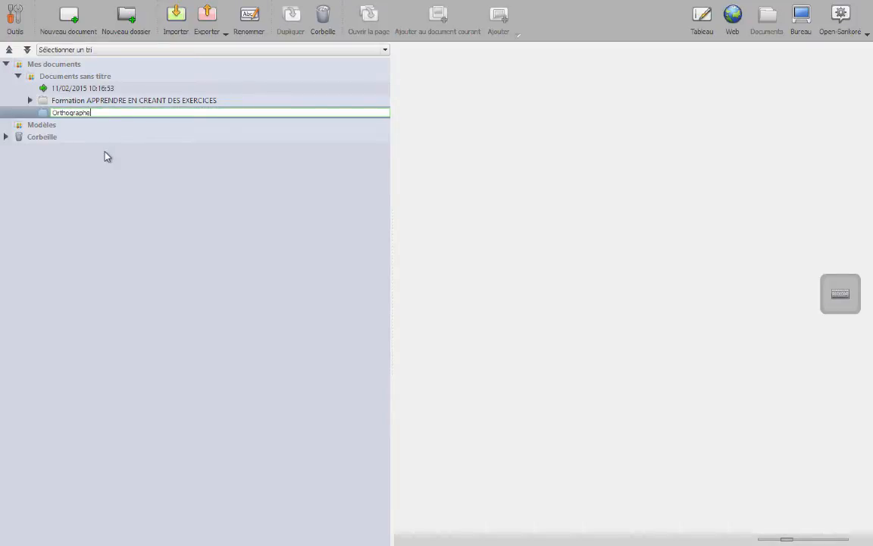
key(Return)
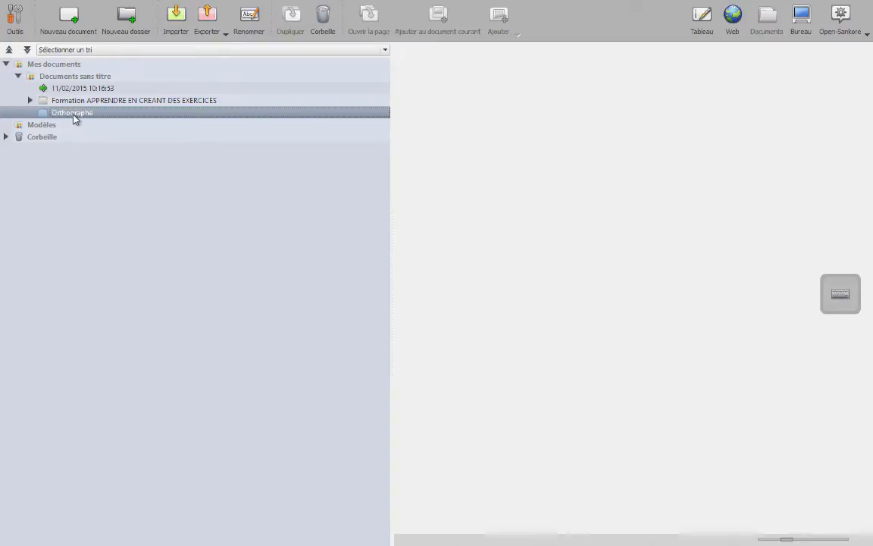
- Create a new document in the Orthographe folder and name it "Exercices a as à"
click(70, 21)
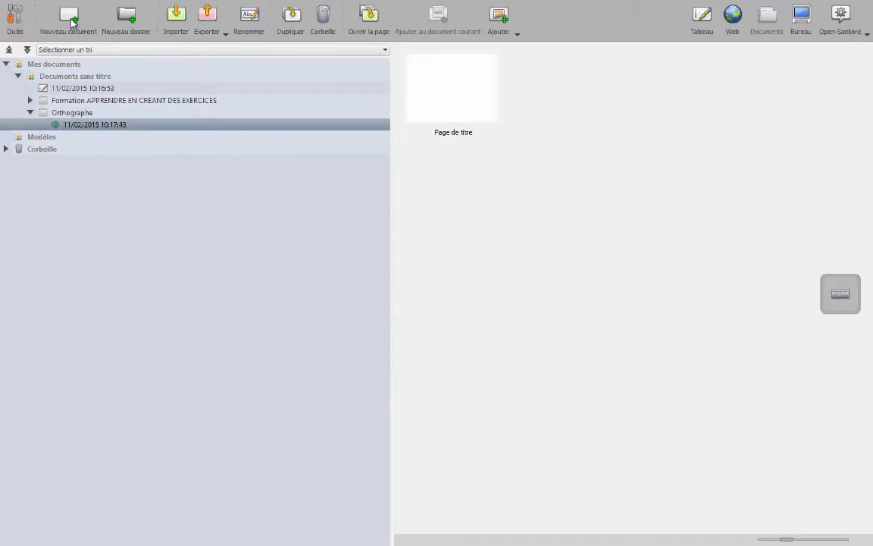
click(93, 127)
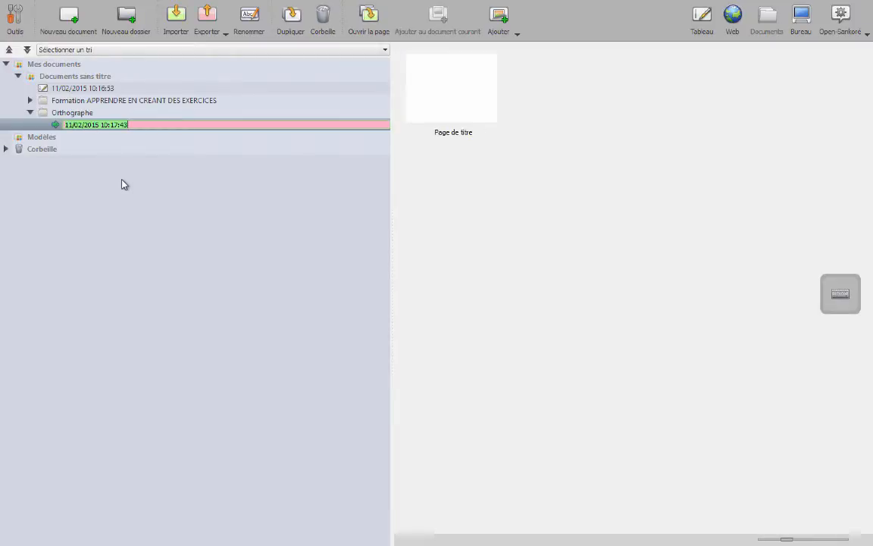
text(Exercices)
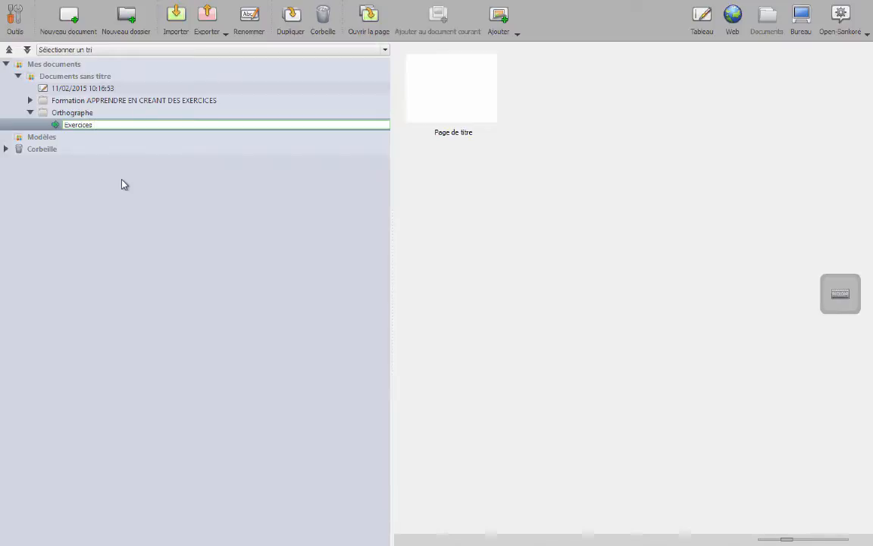
text( a as)
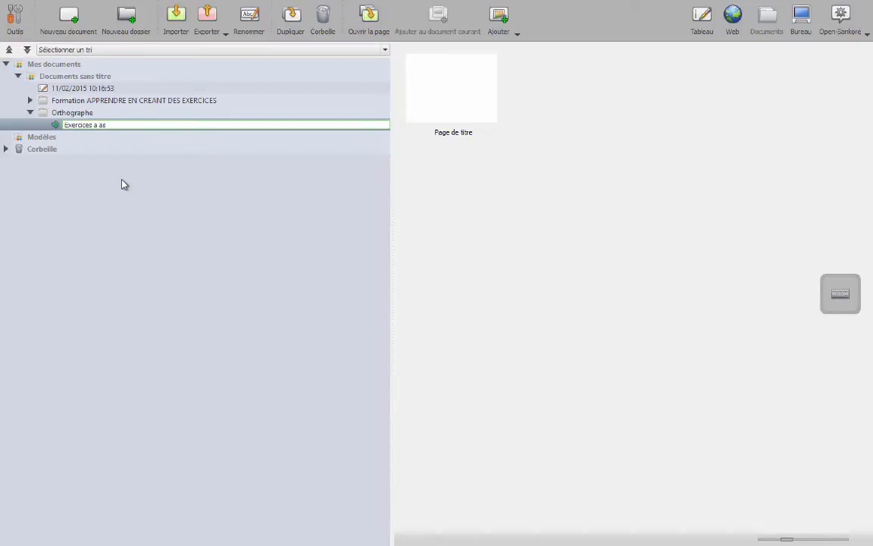
text( à)
key(Return)
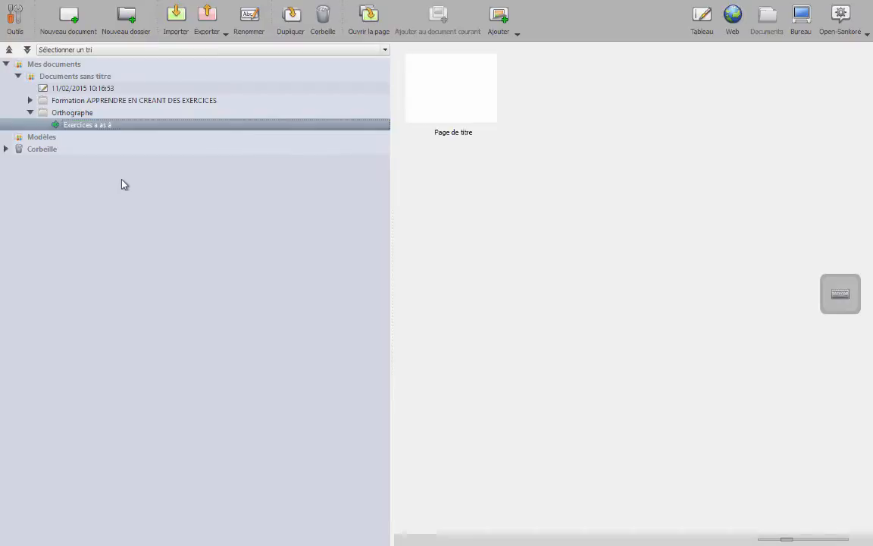
- Try to replace the last space in the document name with a slash
click(106, 125)
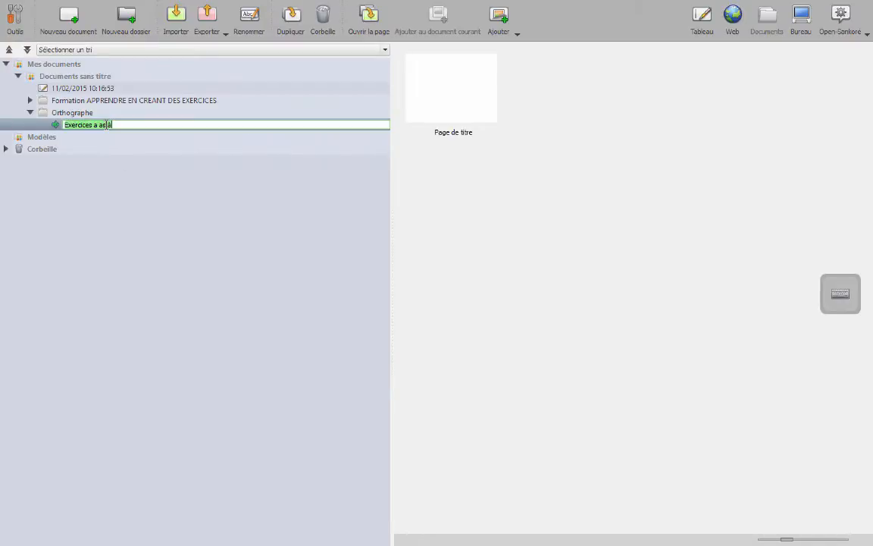
click(120, 125)
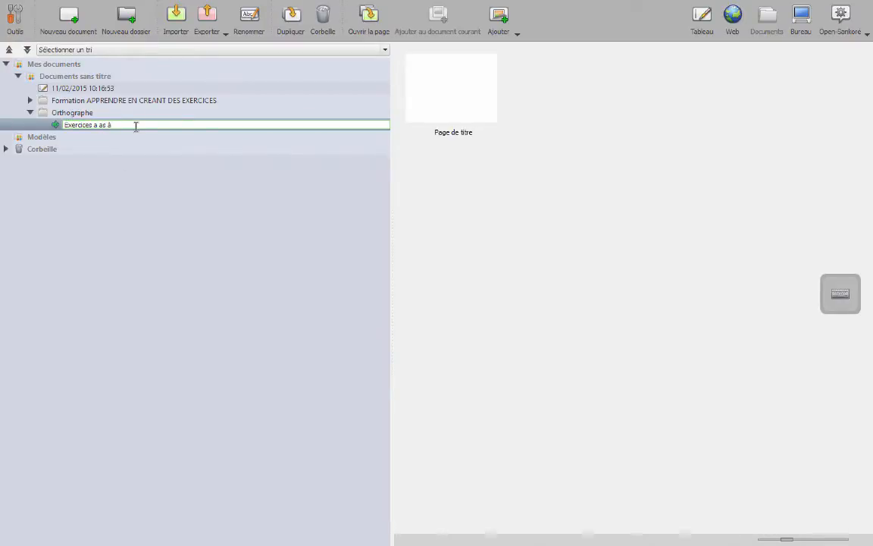
key(Left)
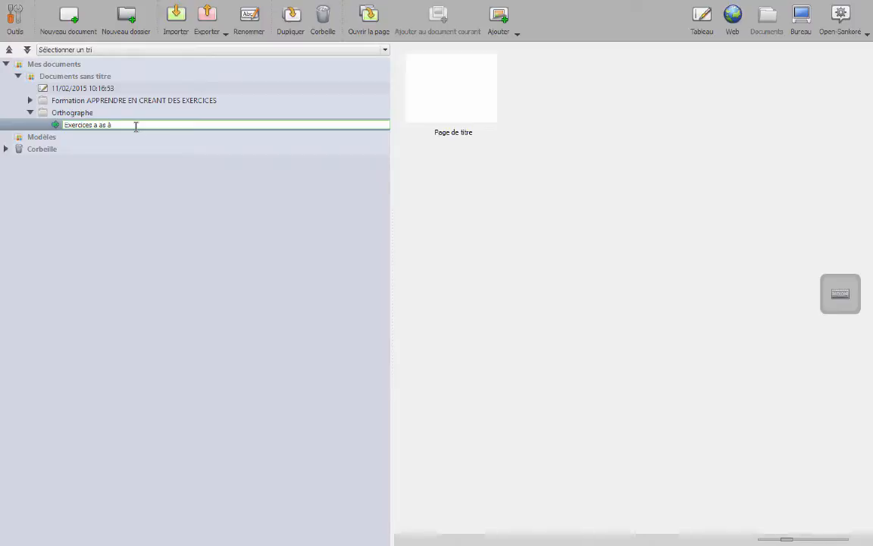
key(BackSpace)
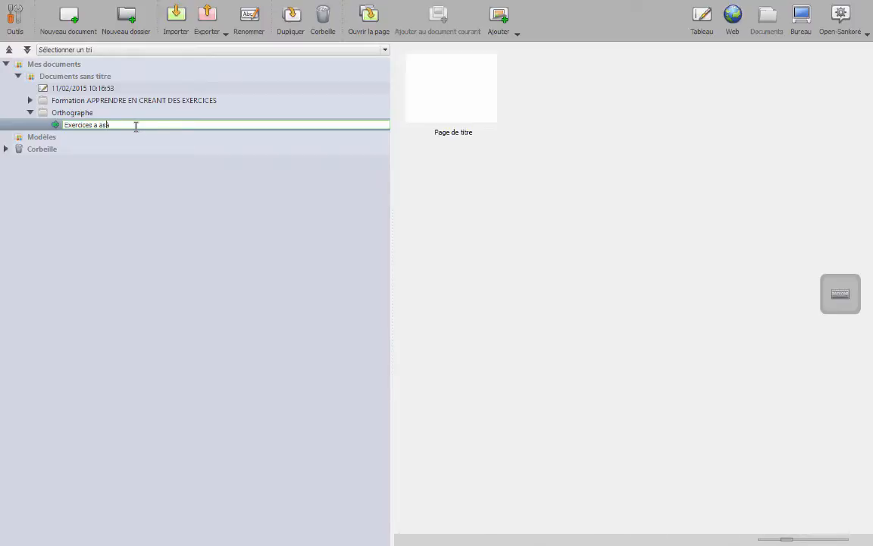
text(/)
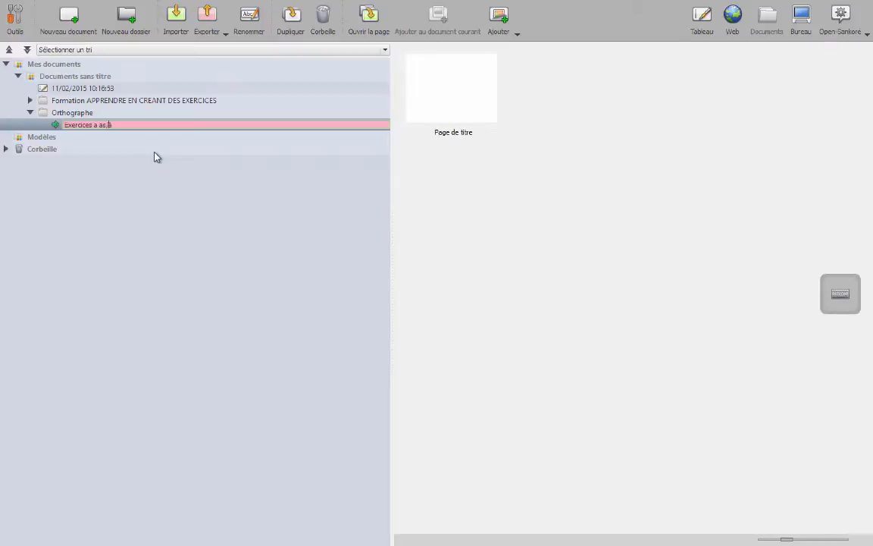
key(BackSpace)
key(Return)
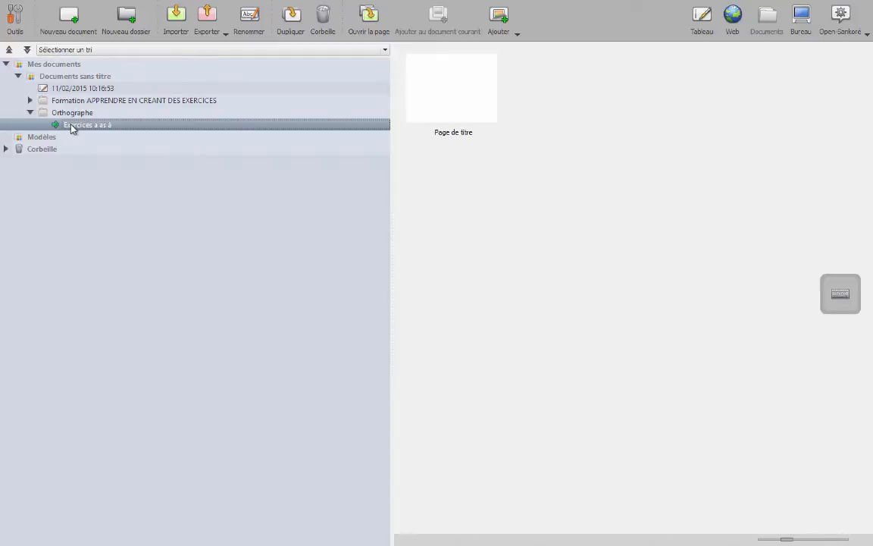
- Move the Orthographe folder into Formation APPRENDRE EN CREANT DES EXERCICES and back out to Documents sans titre
mouse_move(75, 129)
mouse_down()
mouse_move(80, 89)
mouse_move(79, 127)
mouse_move(47, 114)
mouse_move(75, 105)
mouse_up()
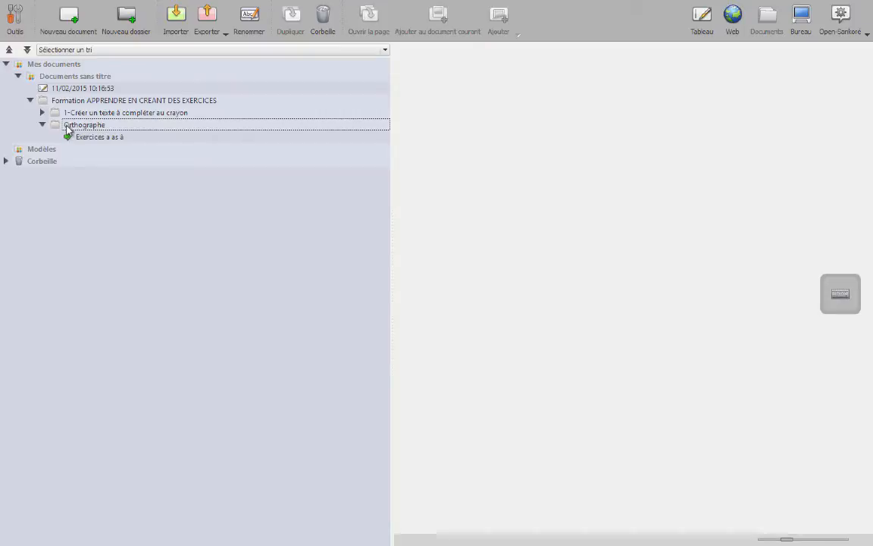
drag(64, 126, 76, 80)
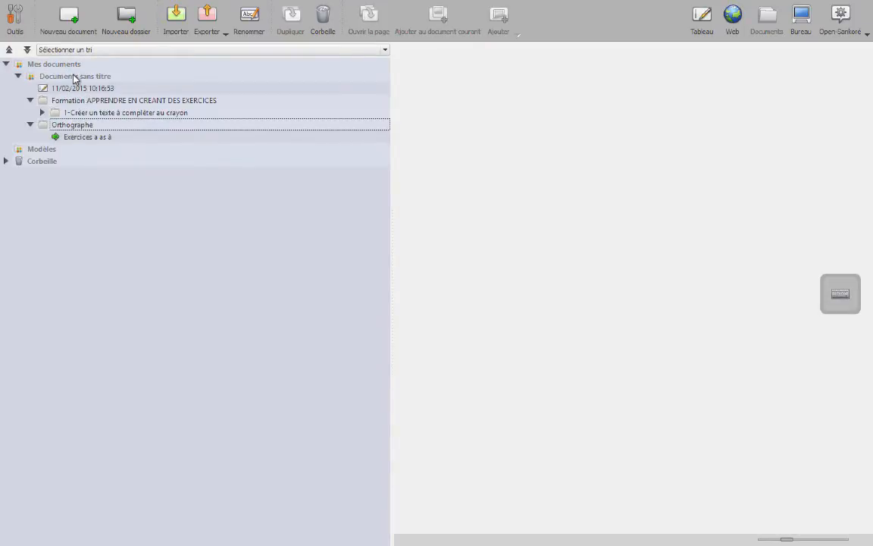
- Examine the deleted documents and folders stored in the Corbeille
click(74, 127)
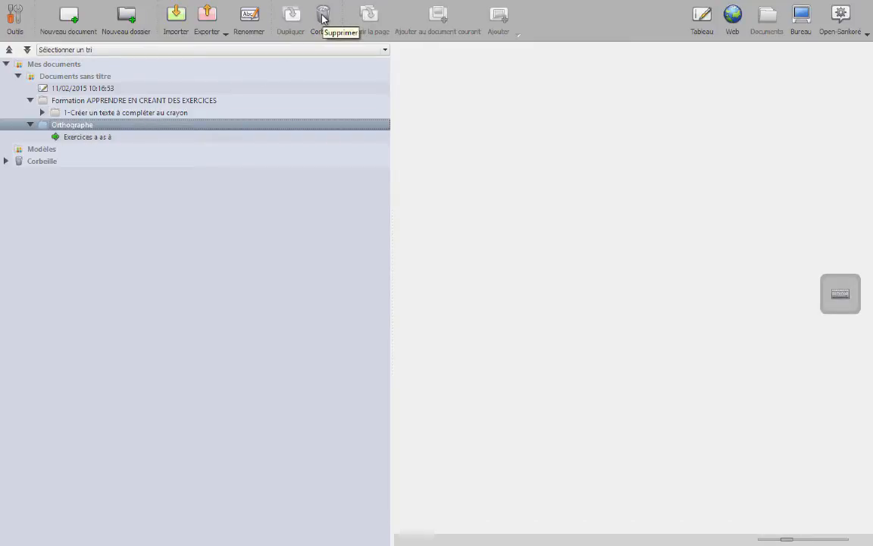
click(6, 160)
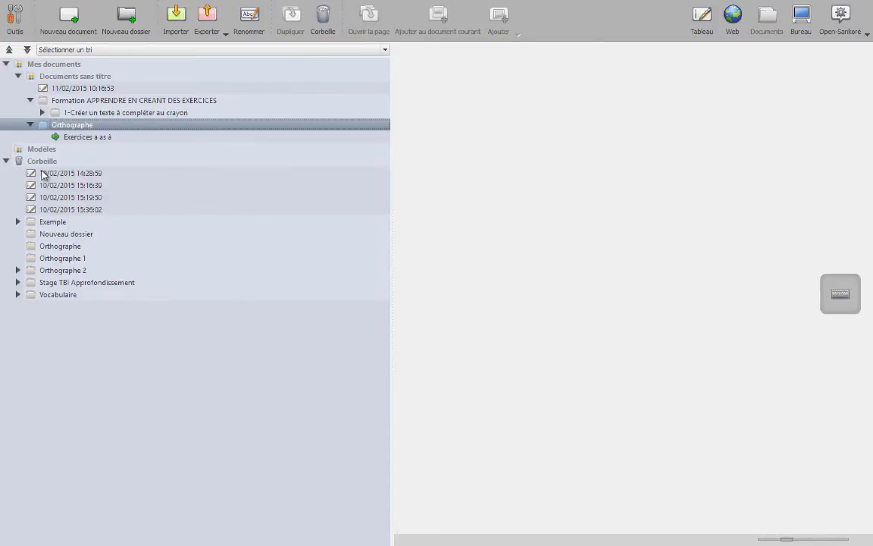
click(6, 161)
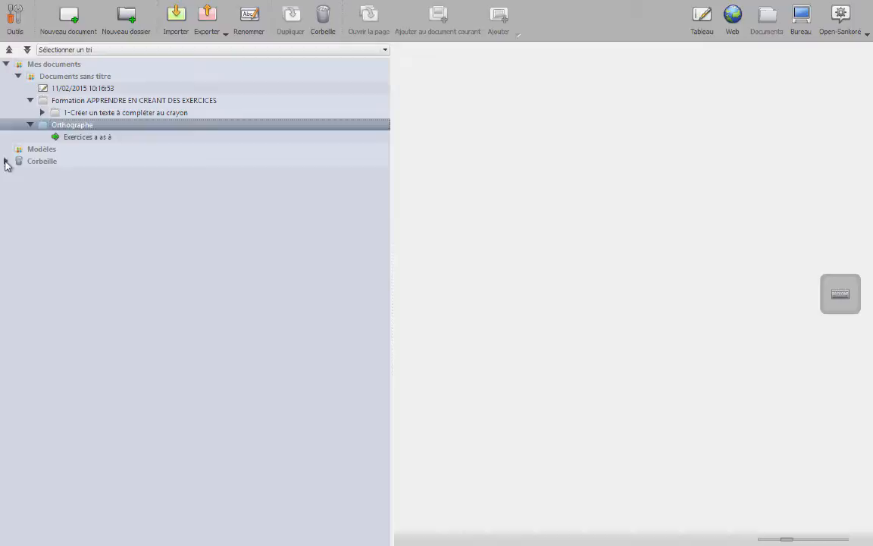
- Open the title page of the "Exercices a as à" document on the board
click(86, 137)
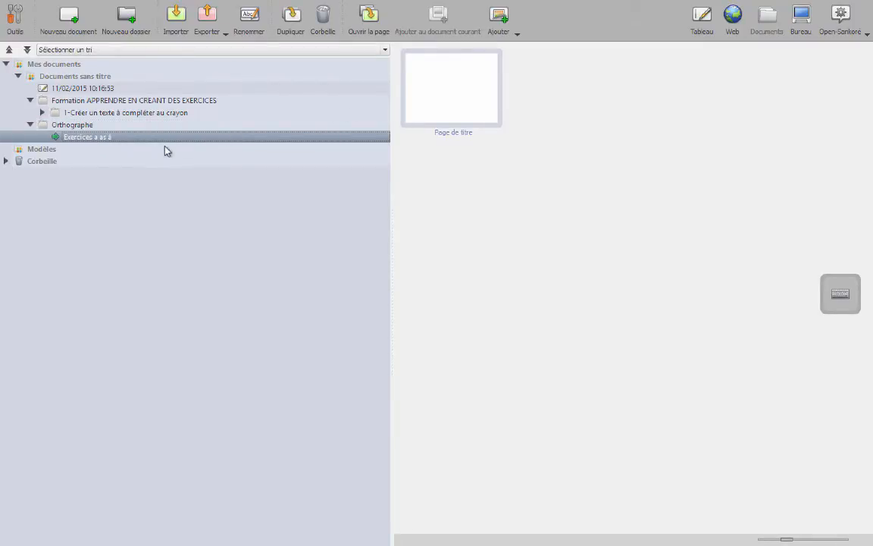
click(492, 270)
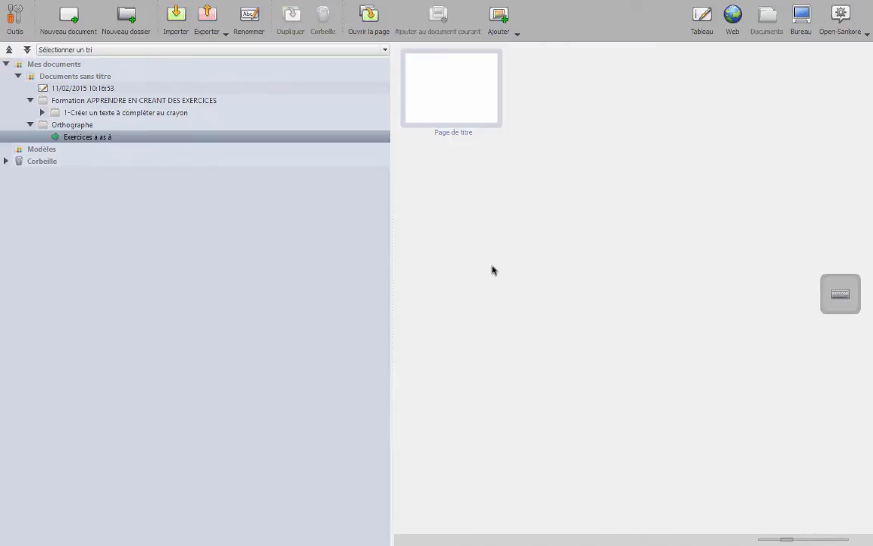
double_click(458, 101)
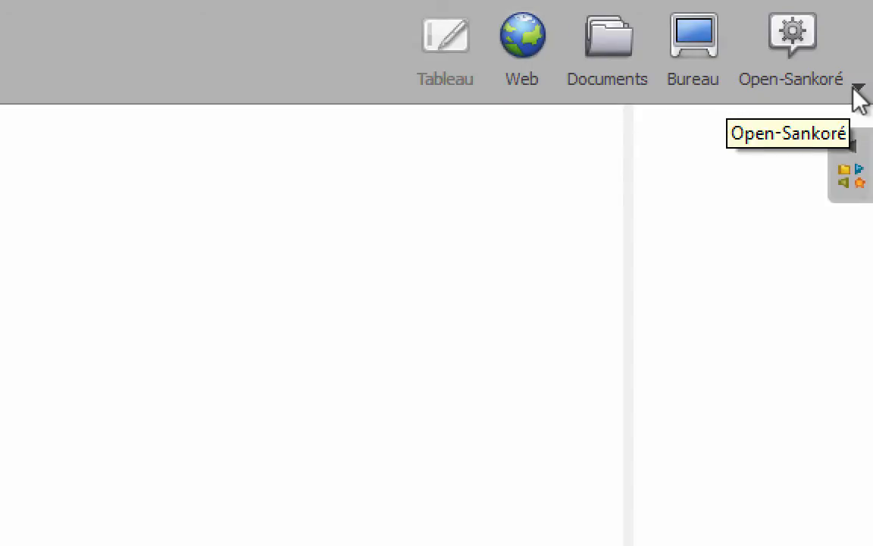
- Set the page size to Format large (16/10)
click(859, 91)
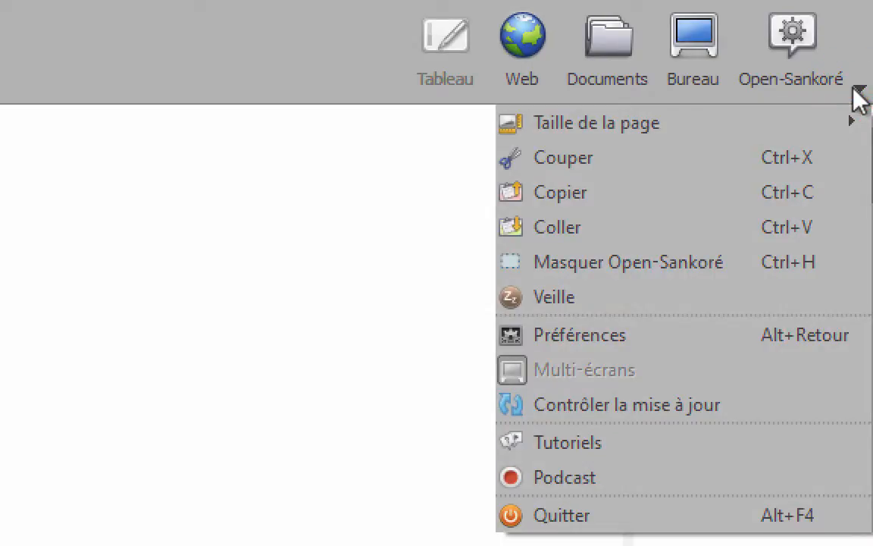
mouse_move(684, 123)
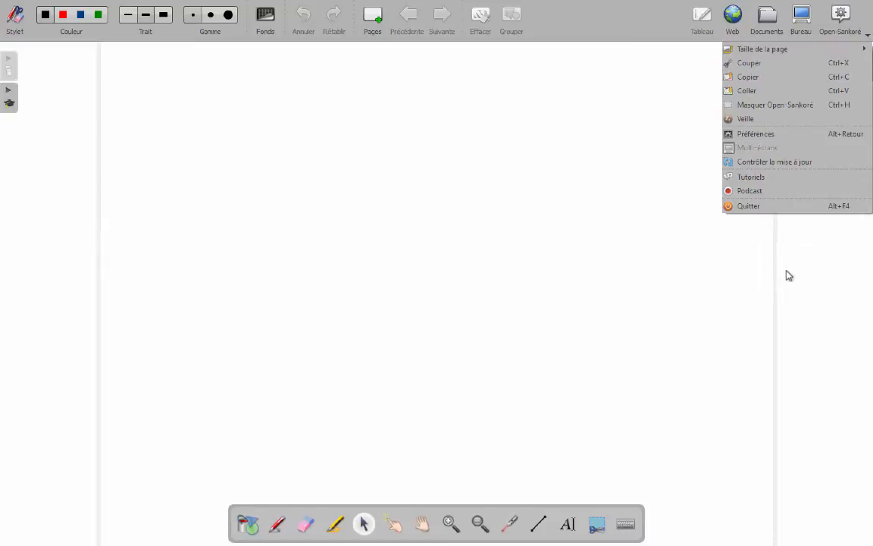
mouse_move(754, 49)
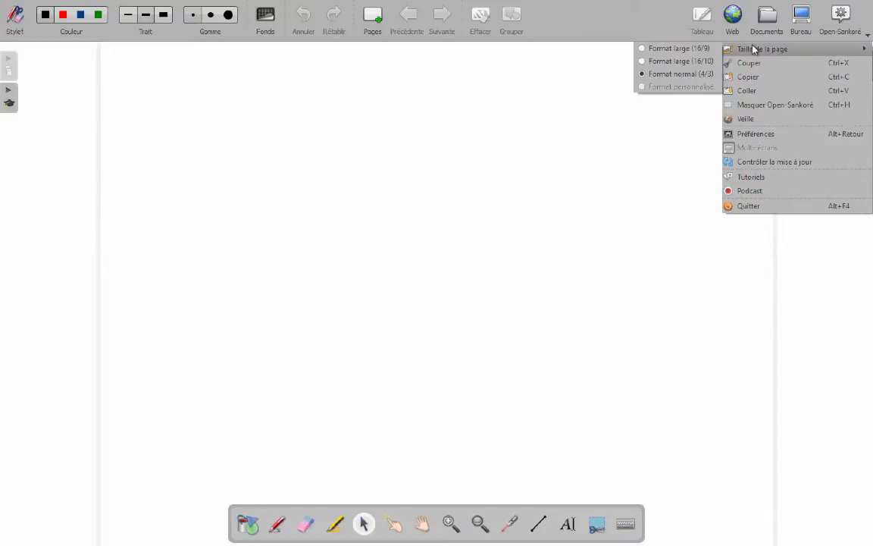
click(675, 61)
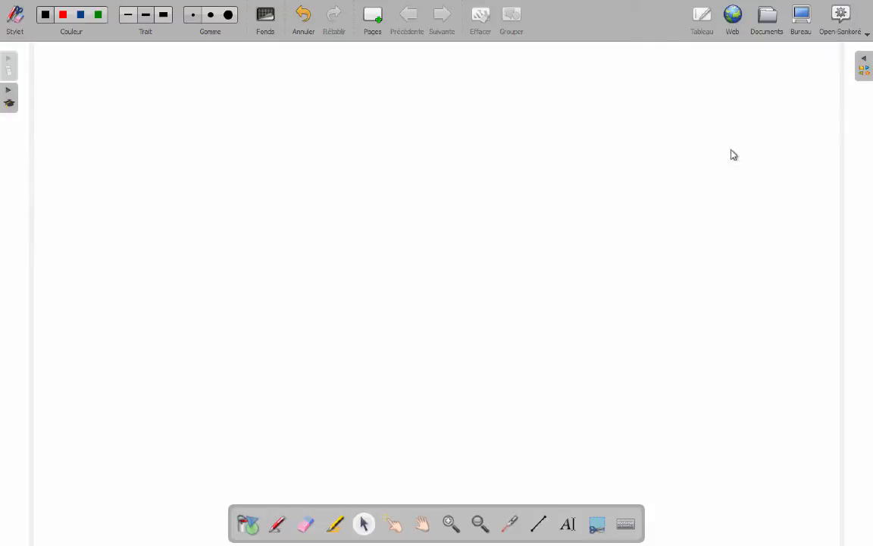
- Set the page size to Format normal (4/3)
click(861, 34)
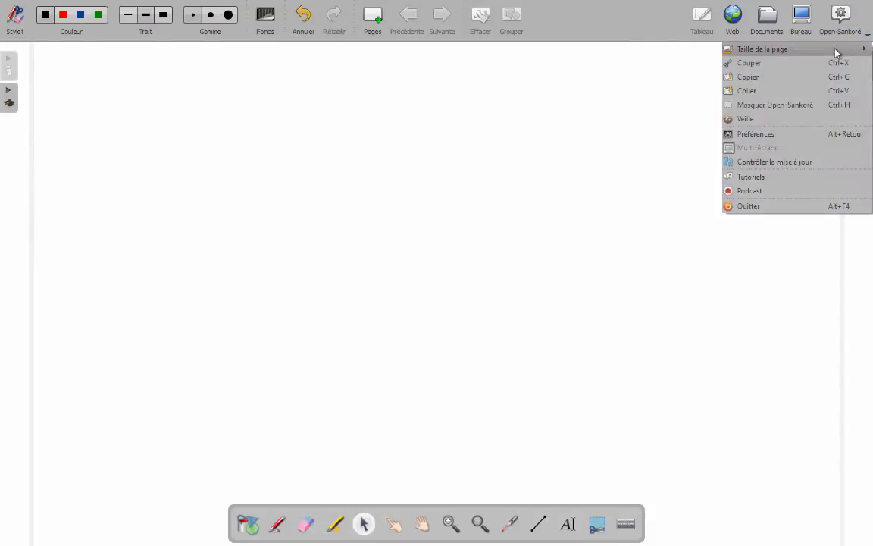
mouse_move(839, 50)
click(663, 74)
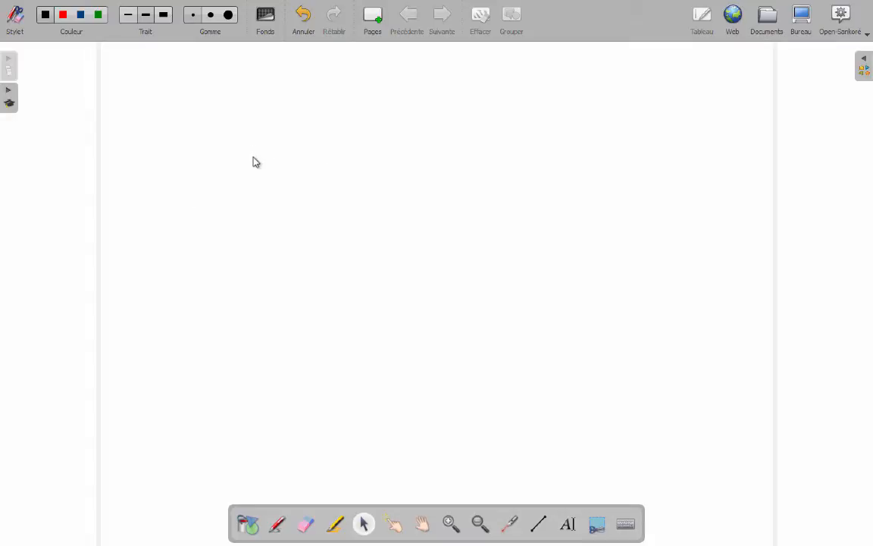
- Open the title page information for editing and enter the title "Exercices a as à"
click(9, 91)
click(9, 92)
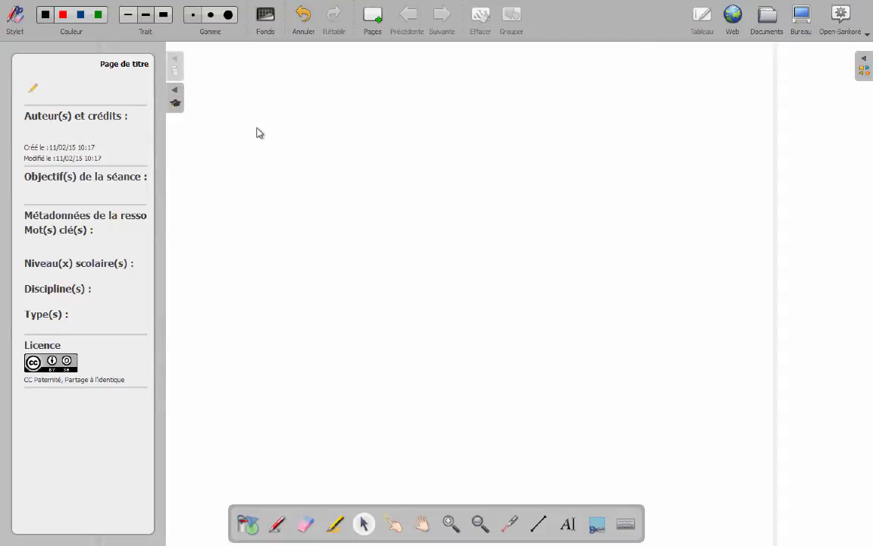
click(34, 90)
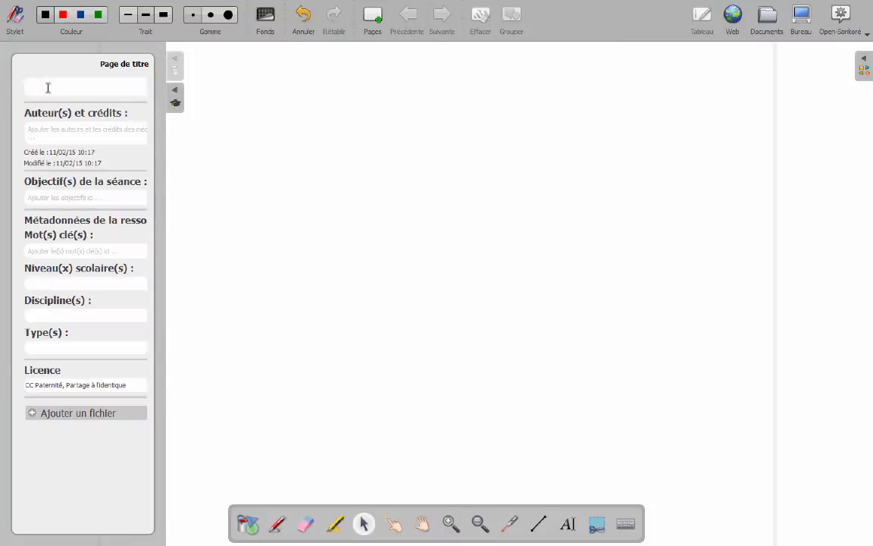
text(Exercices)
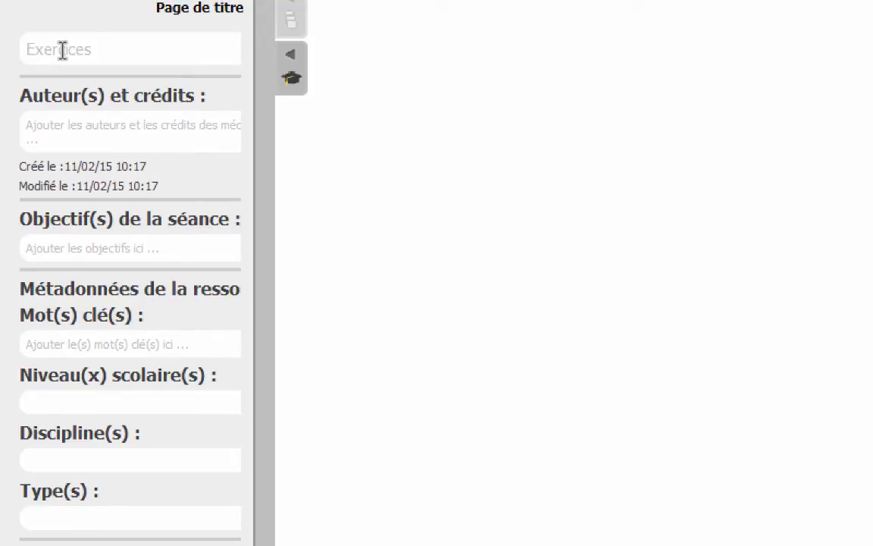
text( a as à)
- Enter the author's full name under Auteur(s) et crédits on the title page
click(80, 122)
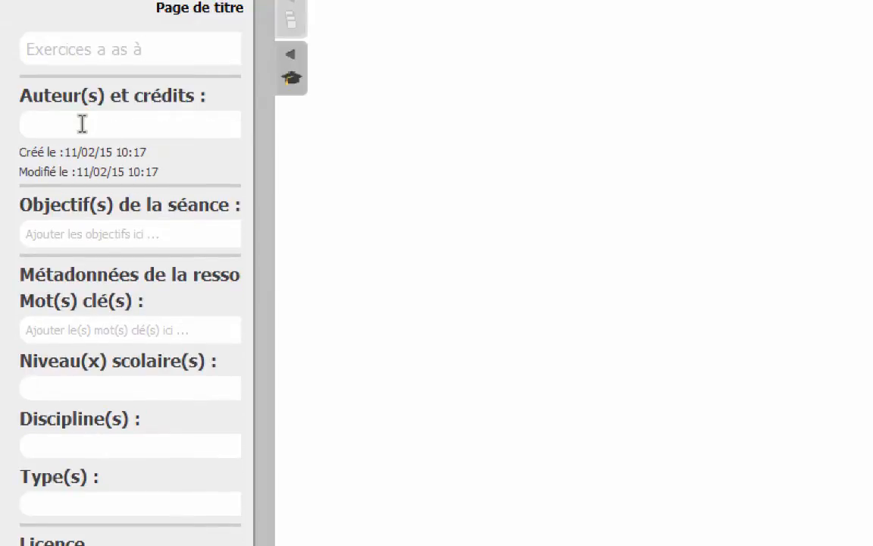
text(Maxime BECQUET)
click(96, 229)
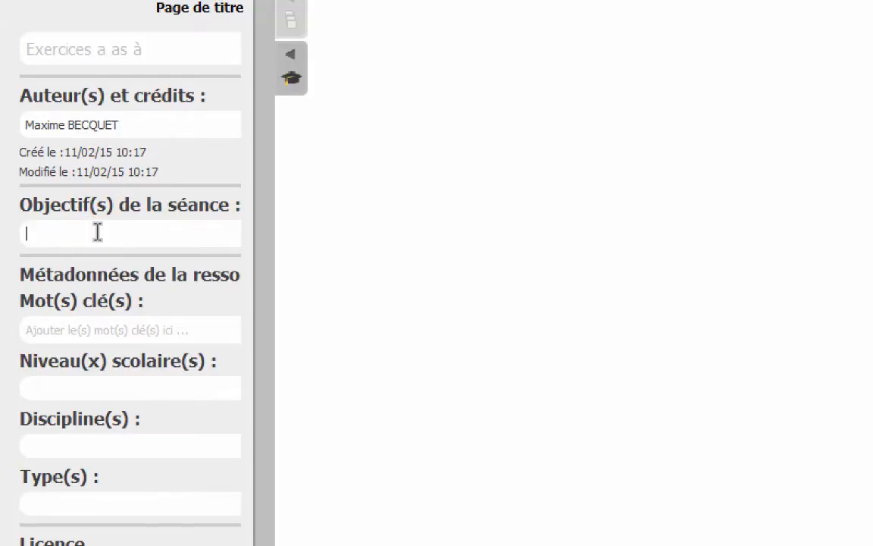
- Enter "entraînement" as the session objective on the title page
text(entrainemen)
key(BackSpace)
key(BackSpace)
key(BackSpace)
key(BackSpace)
text(înement)
click(34, 322)
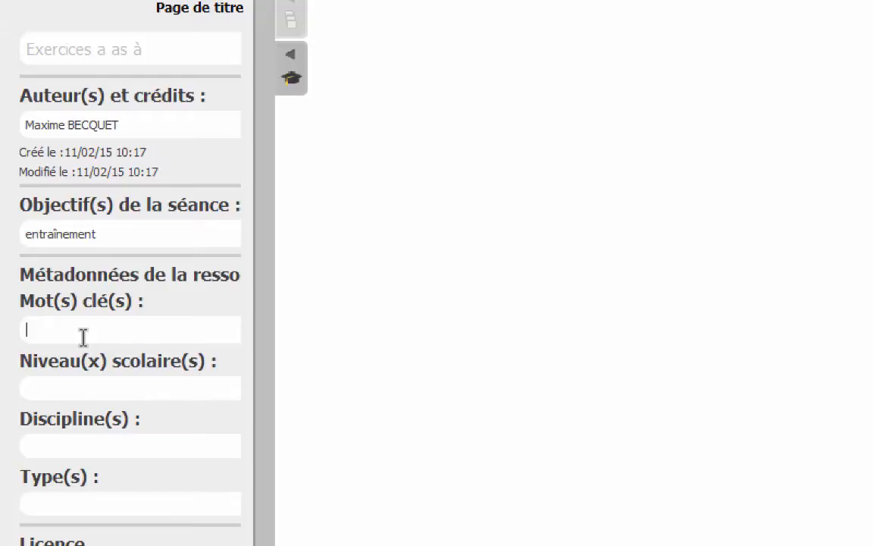
- Set the school level on the title page to CE2 (8-9 ans)
click(135, 387)
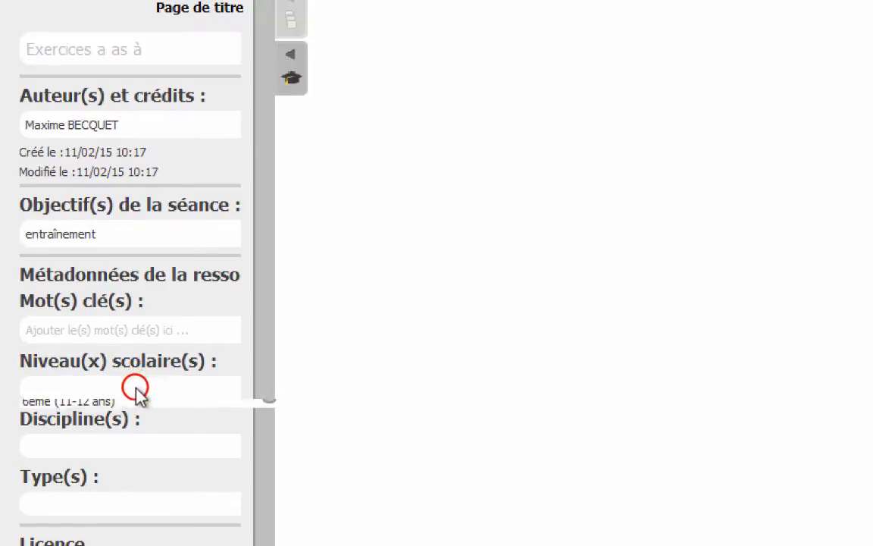
click(265, 440)
drag(265, 440, 265, 446)
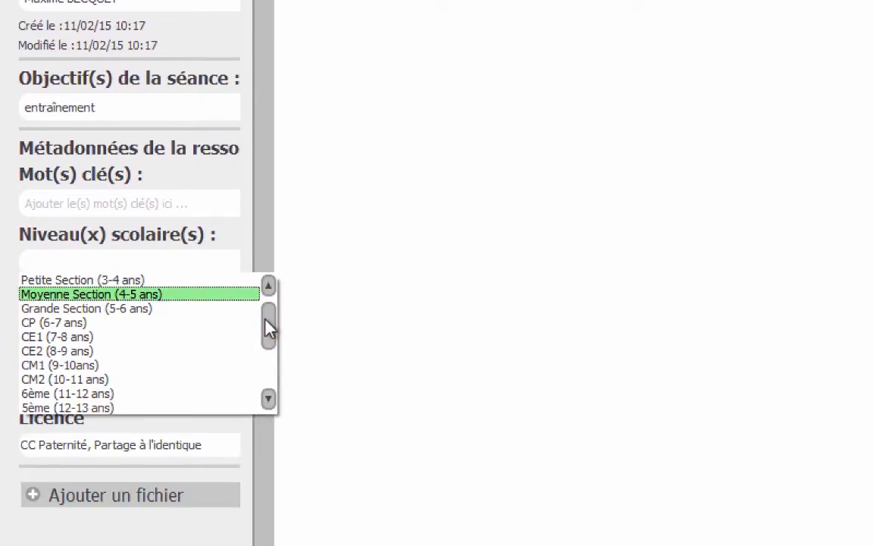
drag(269, 328, 269, 330)
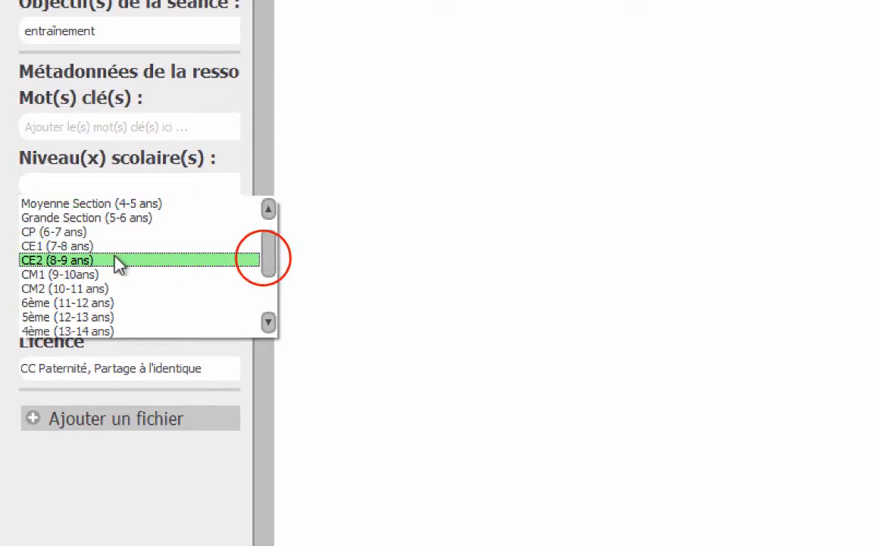
mouse_move(263, 259)
mouse_down()
mouse_move(269, 317)
mouse_move(270, 227)
mouse_up()
click(82, 288)
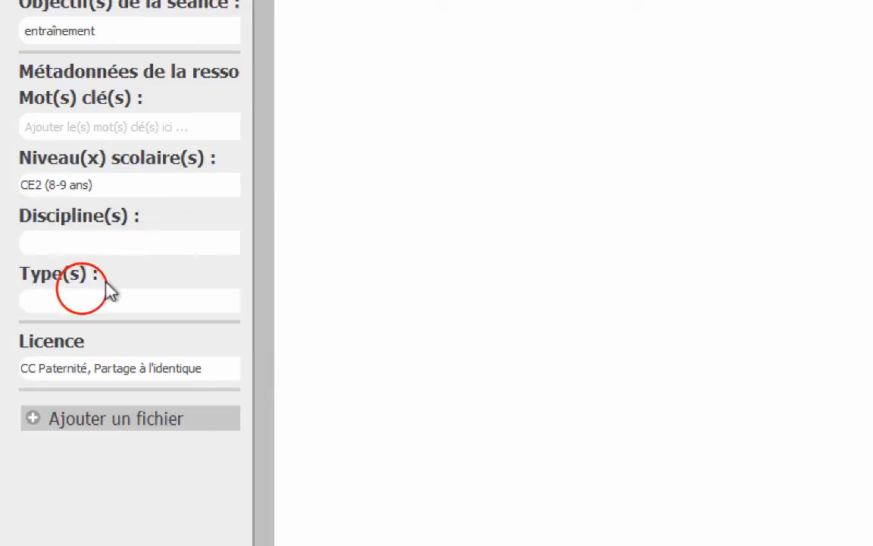
click(185, 195)
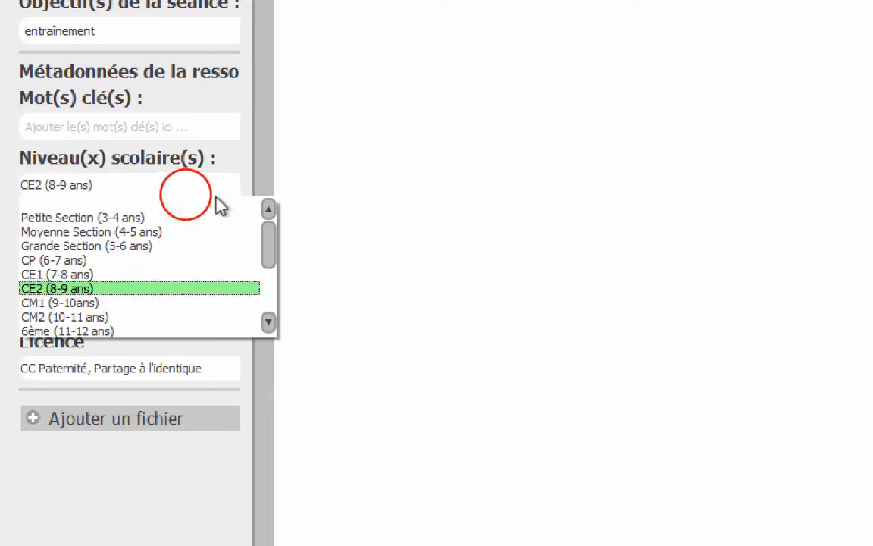
click(82, 288)
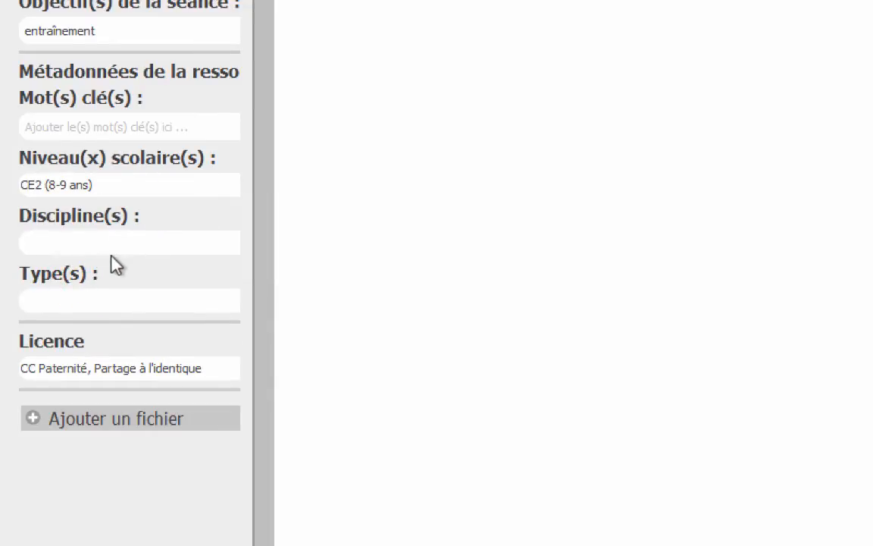
- Set the discipline on the title page to TUIC
click(101, 241)
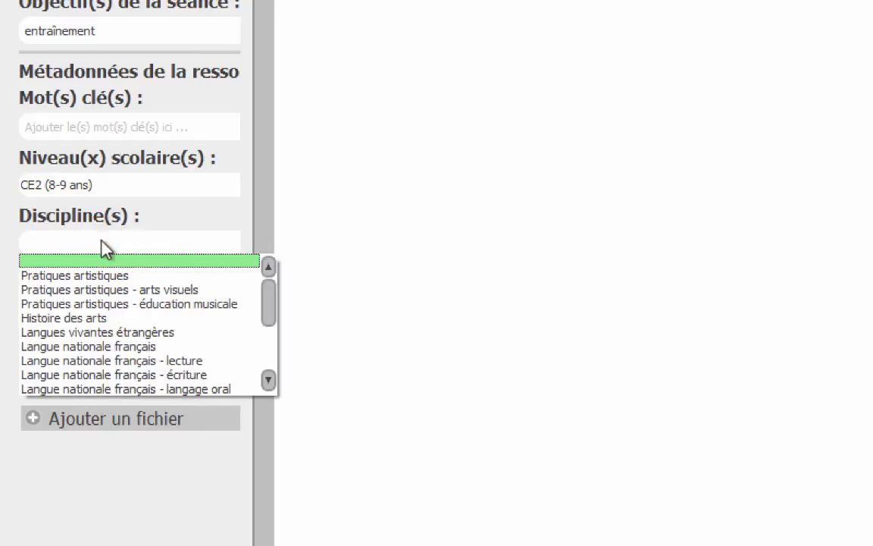
click(267, 293)
drag(267, 293, 271, 360)
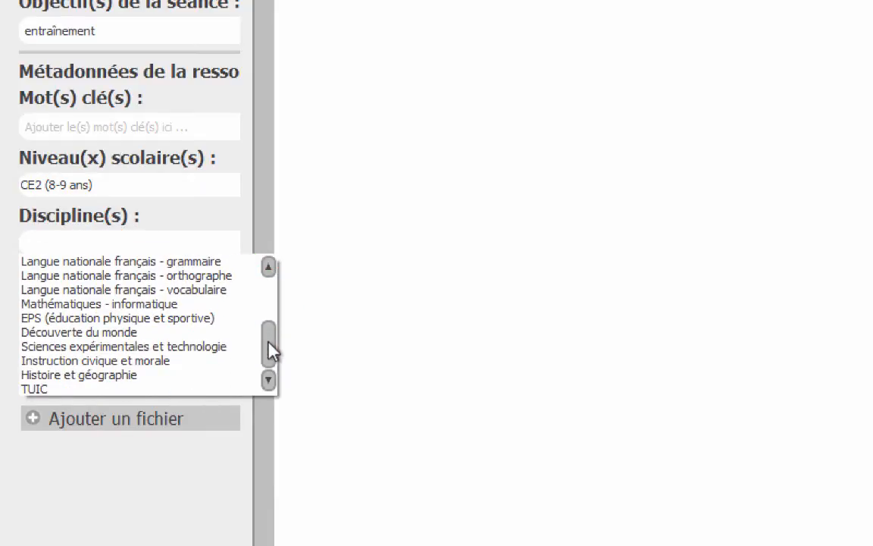
click(82, 389)
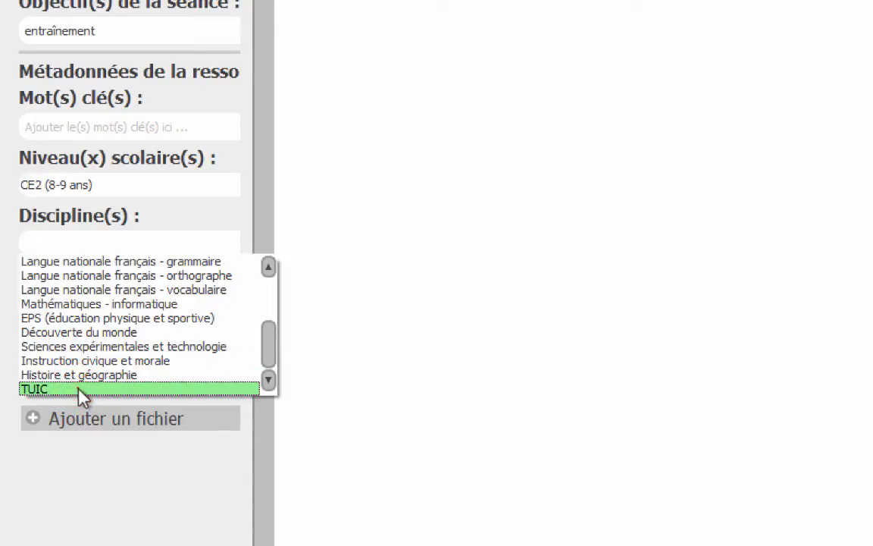
- Set the resource type to "Activité : Exercice" and keep the licence as "CC Paternité, Partage à l'identique"
click(82, 301)
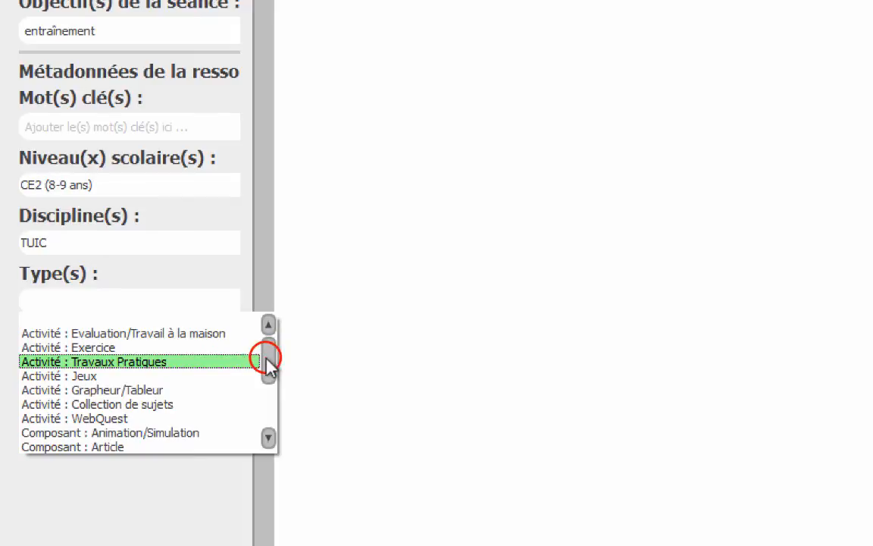
drag(266, 358, 266, 359)
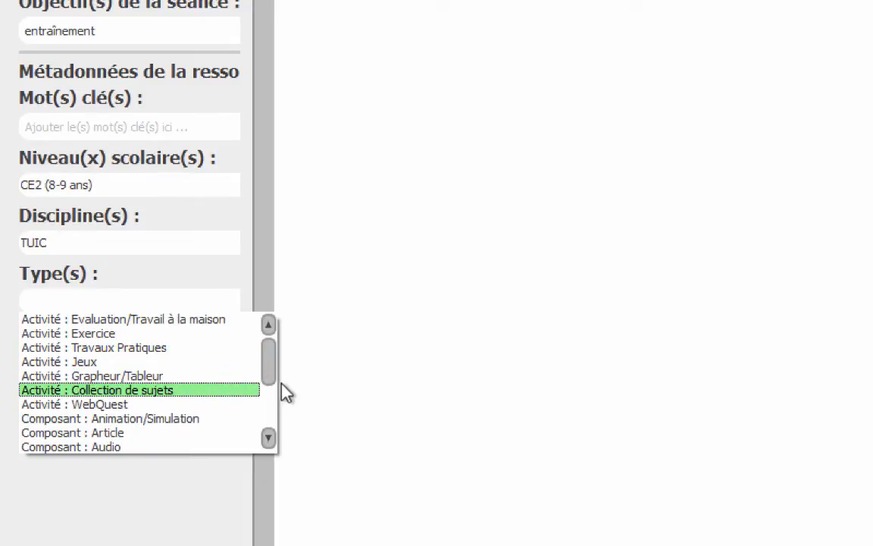
click(97, 335)
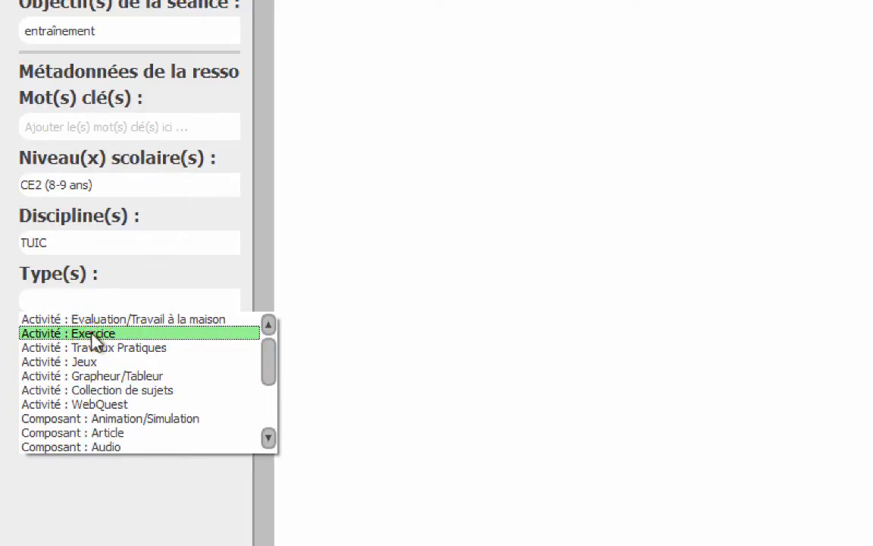
click(159, 368)
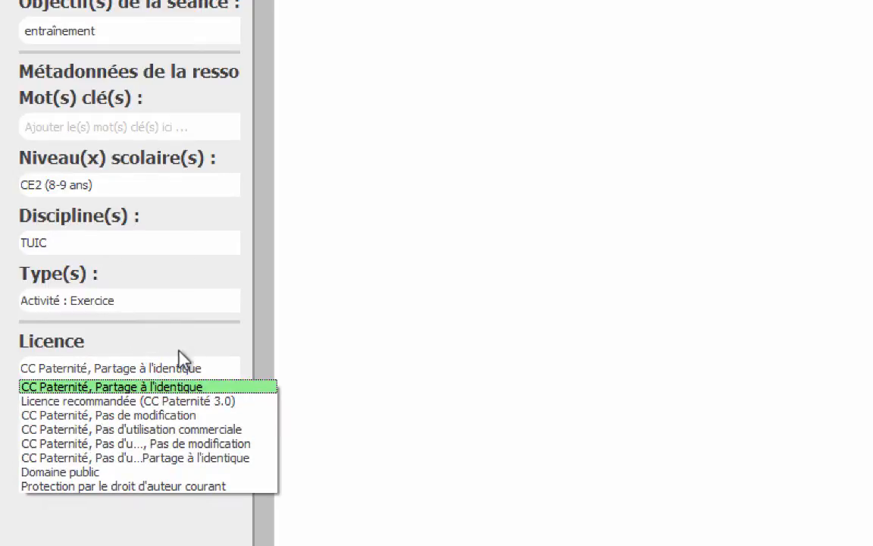
click(188, 348)
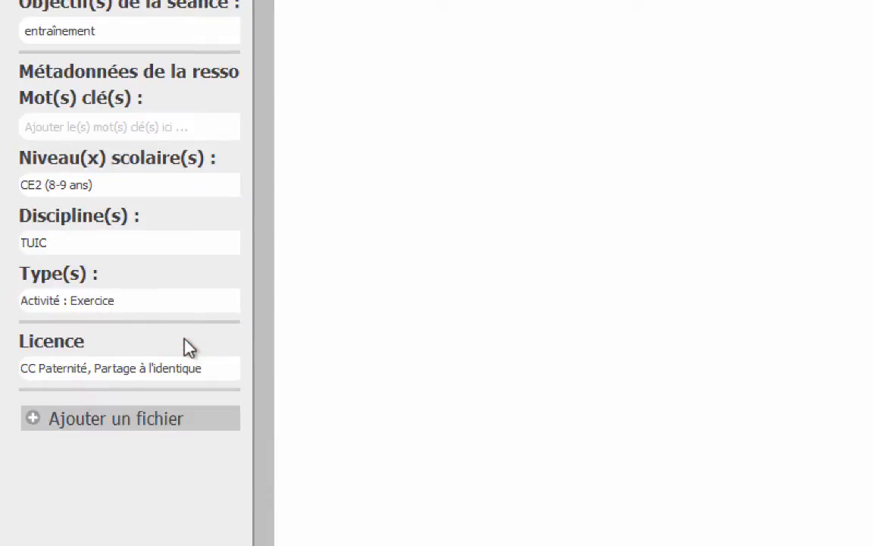
click(34, 419)
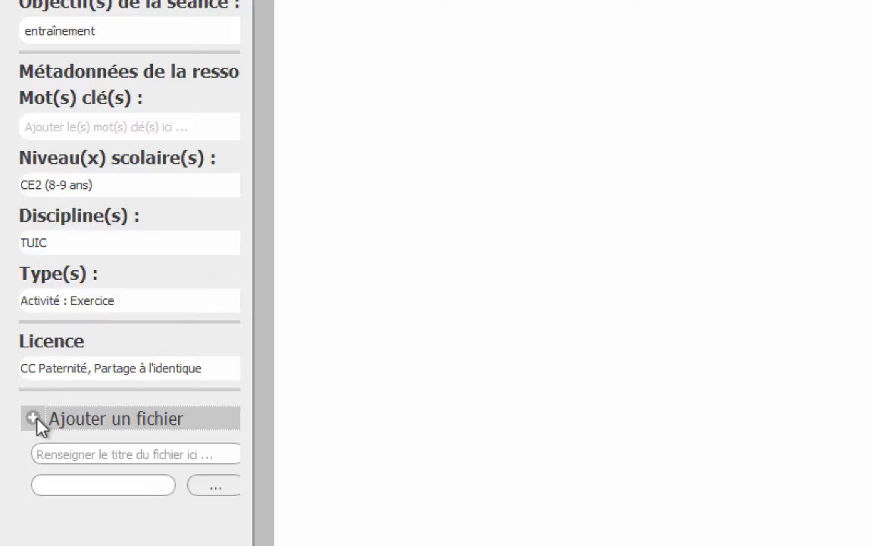
click(101, 454)
click(216, 488)
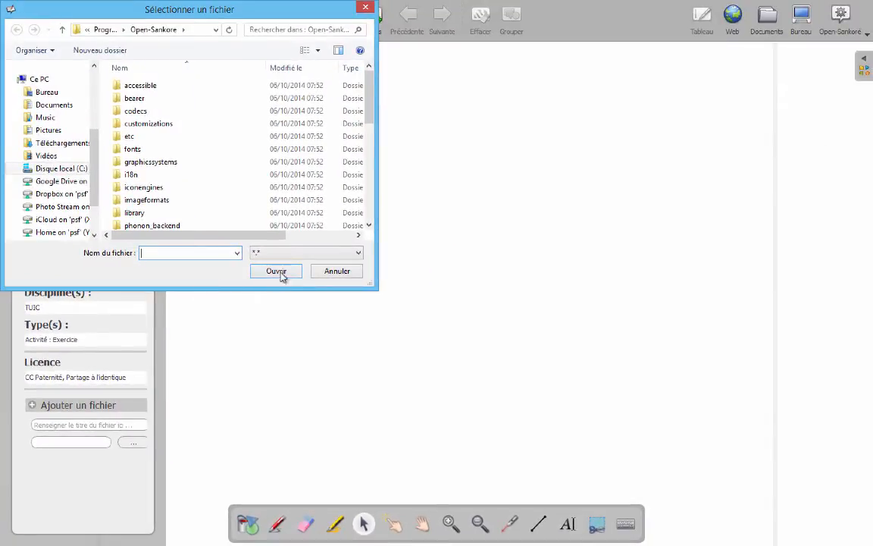
click(338, 271)
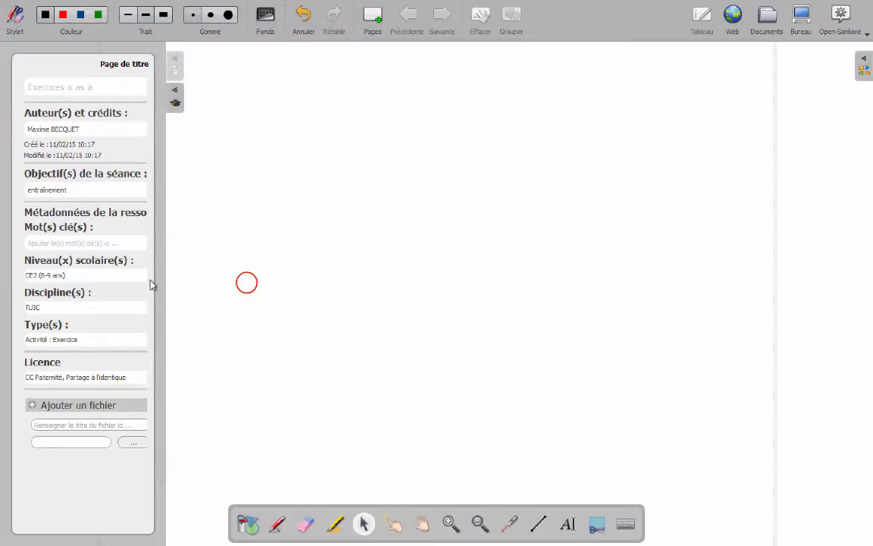
- Finish editing the title page information and move the "Exercices a as à" title up and to the left on the page
click(246, 283)
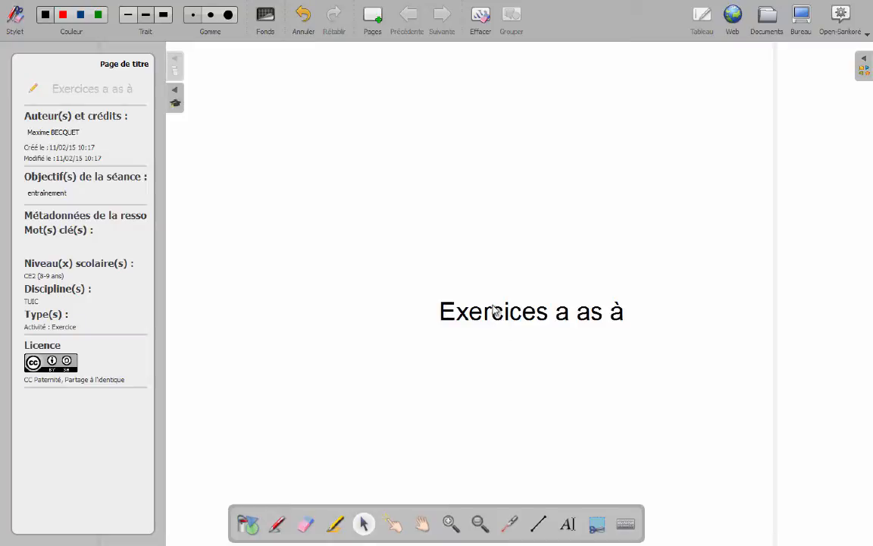
click(529, 311)
mouse_move(528, 312)
mouse_down()
mouse_move(470, 288)
mouse_move(436, 248)
mouse_up()
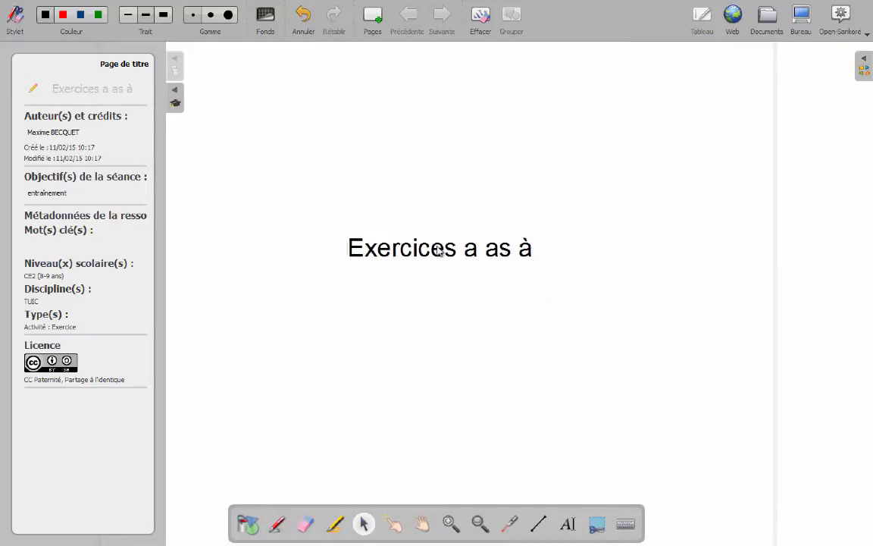
click(446, 286)
click(448, 253)
click(446, 327)
- Show the page thumbnails and add a new blank page after the title page
click(174, 71)
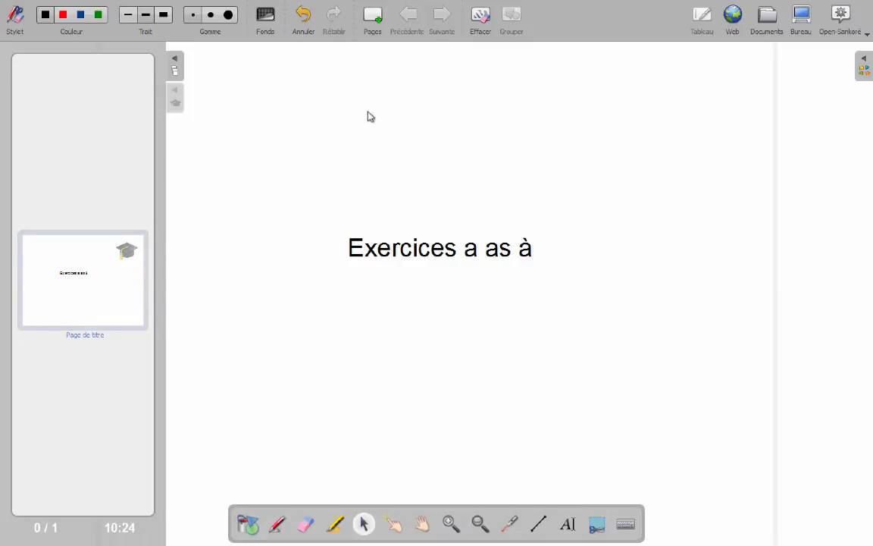
click(375, 18)
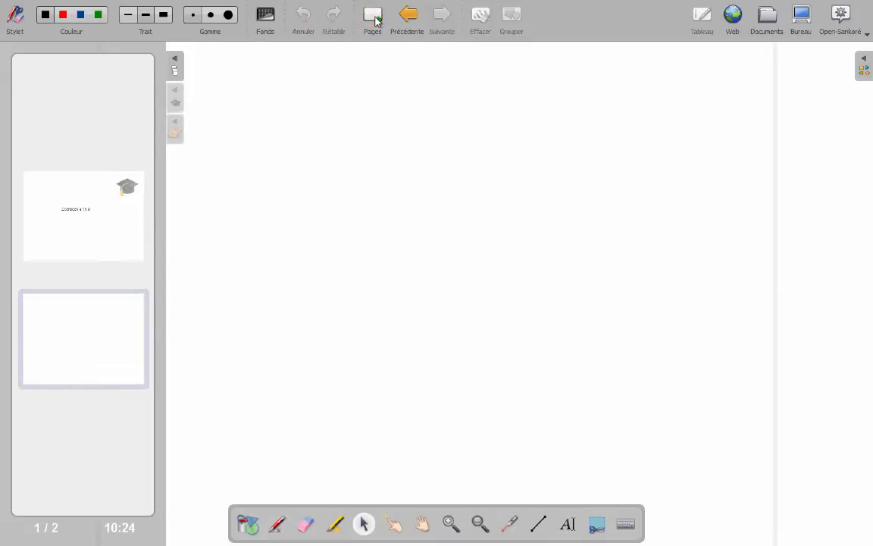
- Switch back and forth between the title page and the blank page, ending on the blank page
mouse_move(81, 377)
click(98, 212)
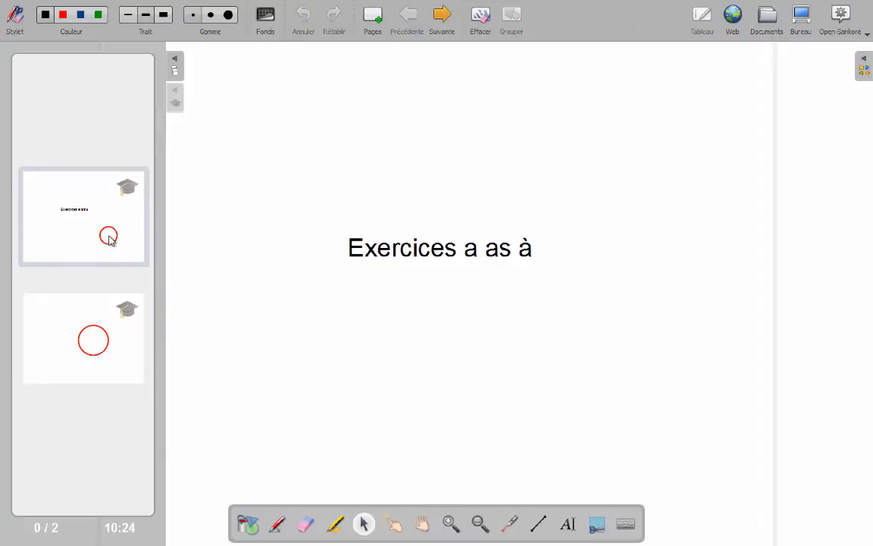
click(91, 340)
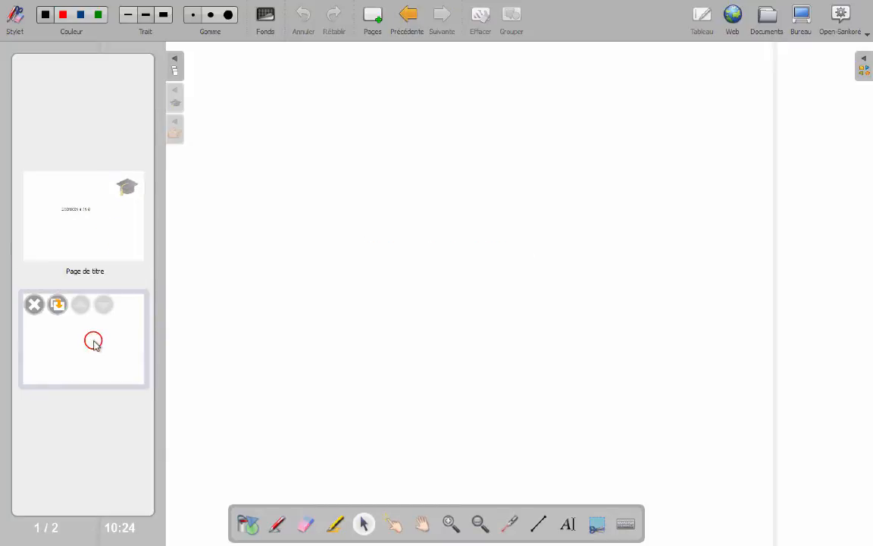
click(411, 17)
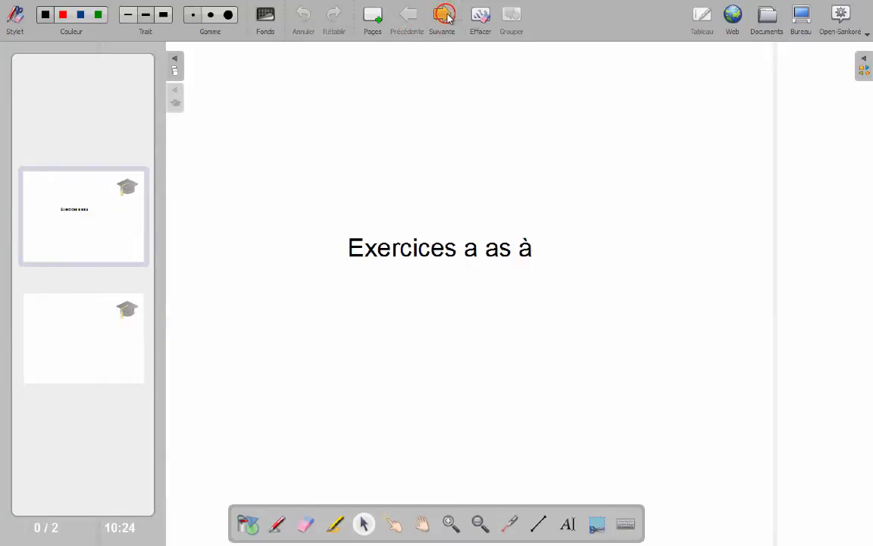
click(445, 14)
- Hide the page thumbnails and add the text "Complète avec a, as et à." in the upper part of the blank page
click(175, 60)
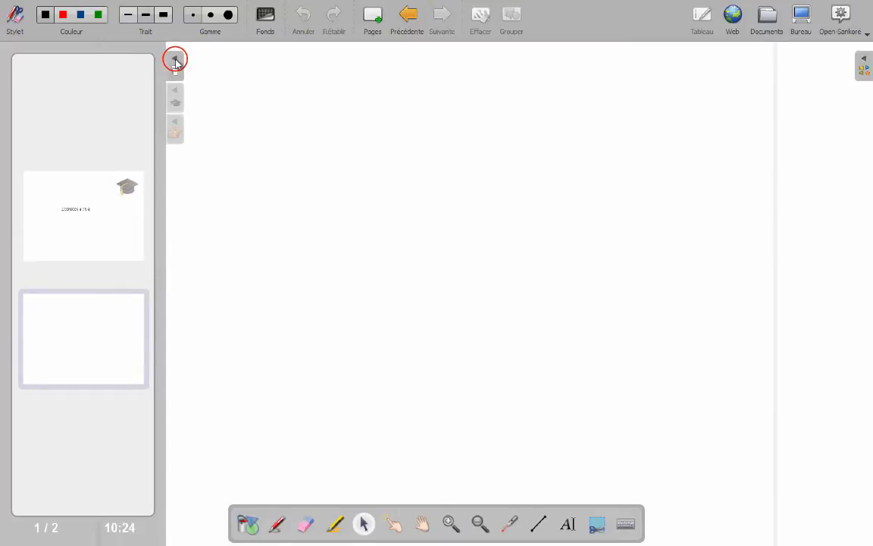
click(175, 61)
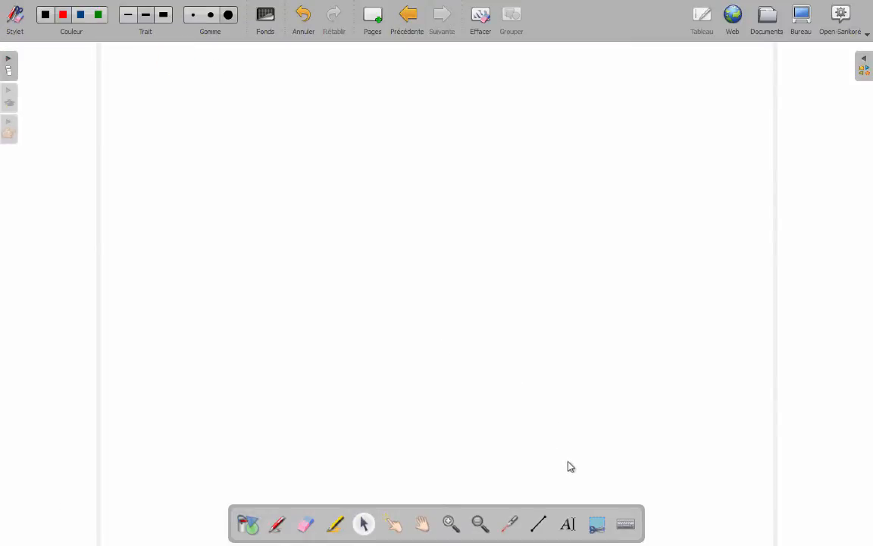
click(568, 523)
click(218, 177)
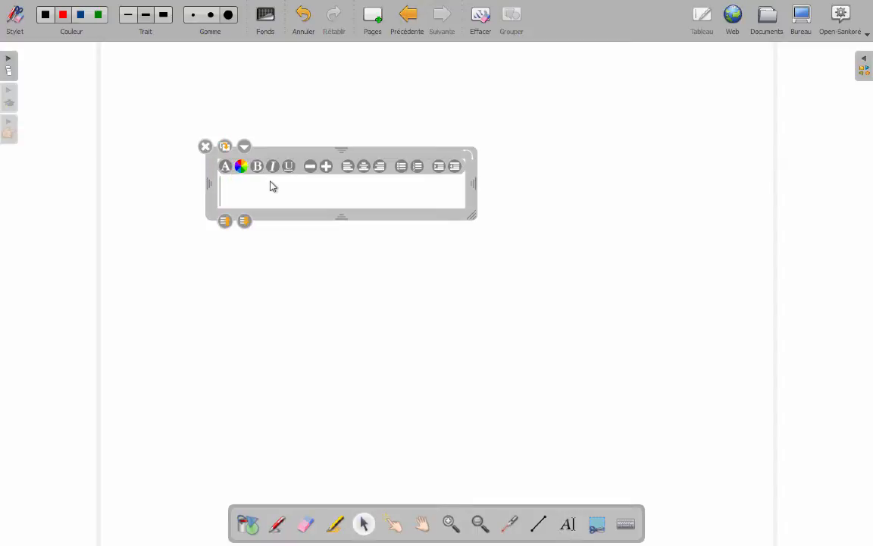
text(Conim)
key(BackSpace)
key(BackSpace)
key(BackSpace)
text(mplète )
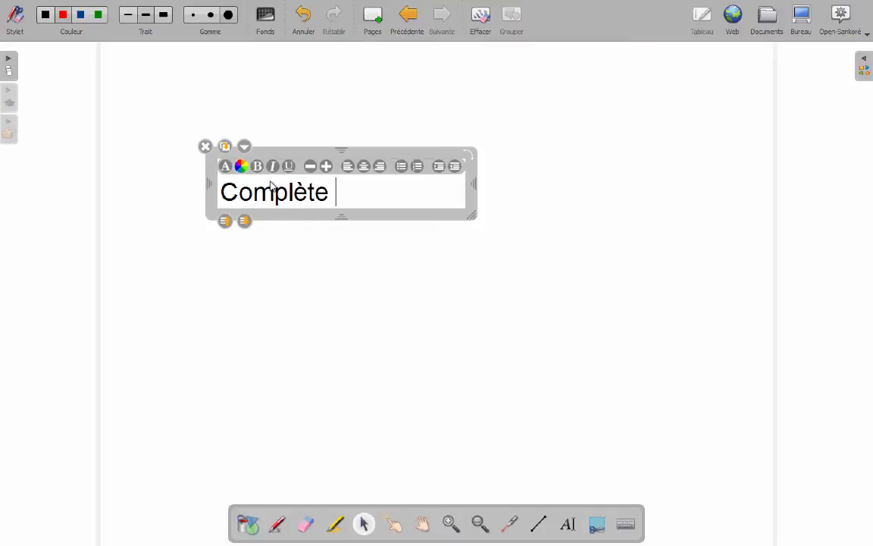
text(avec a, as)
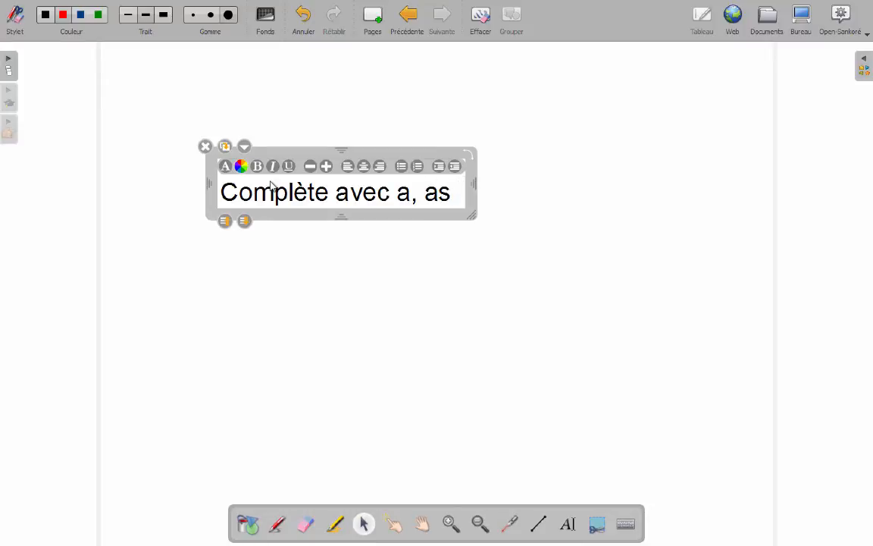
text(,  et à)
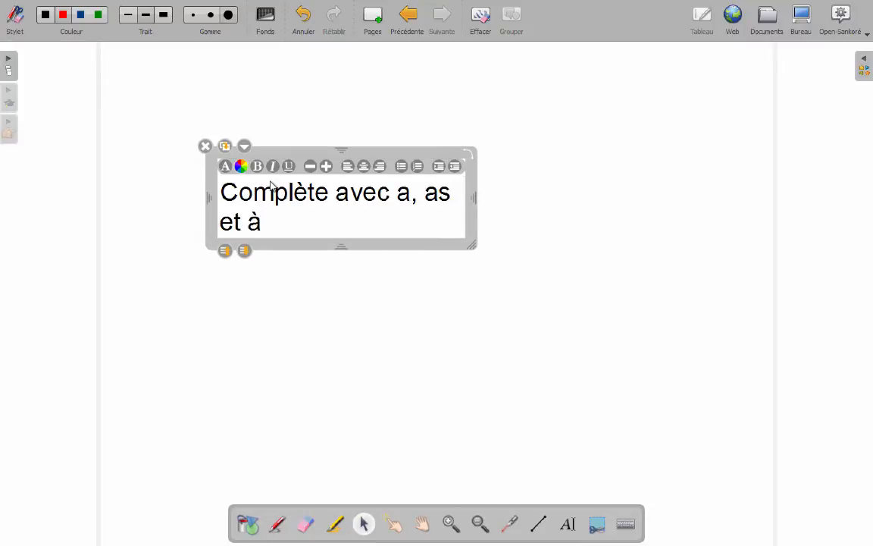
text(.)
- Widen the instruction's text box to nearly the full page width and add two line breaks after the sentence
drag(470, 197, 756, 197)
drag(207, 194, 107, 194)
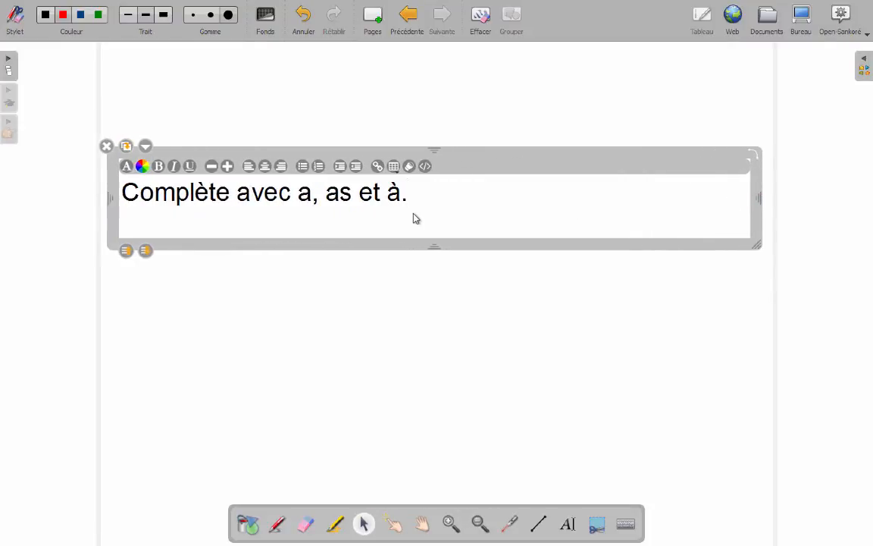
key(Return)
key(Return)
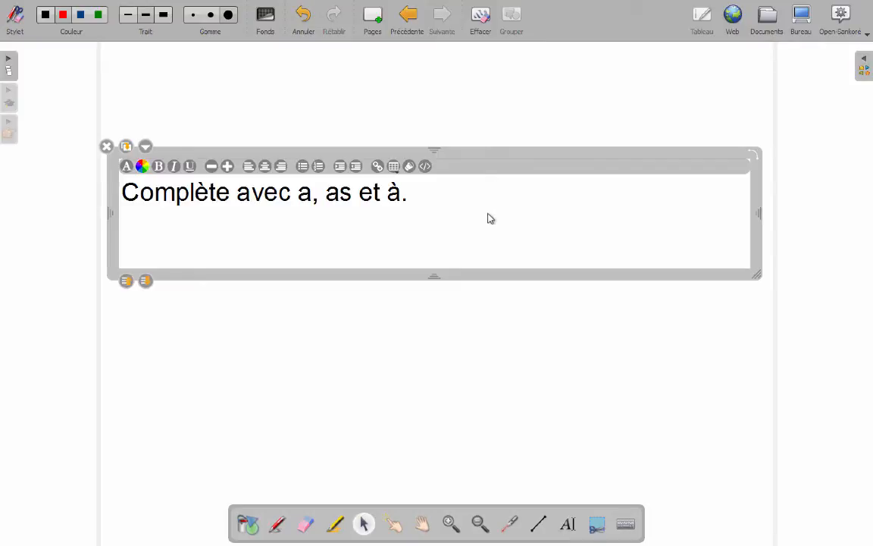
- Switch to the computer's desktop and open the Exemple.txt file
click(803, 14)
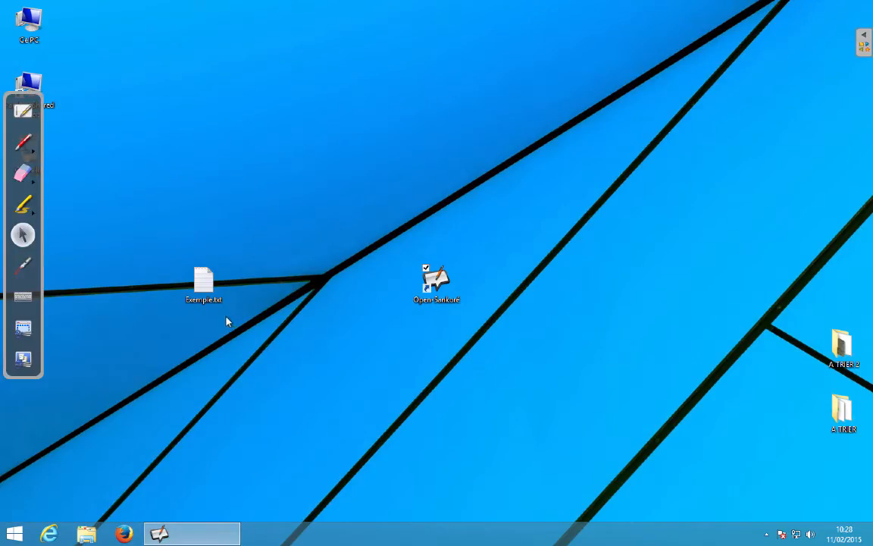
click(203, 282)
double_click(203, 282)
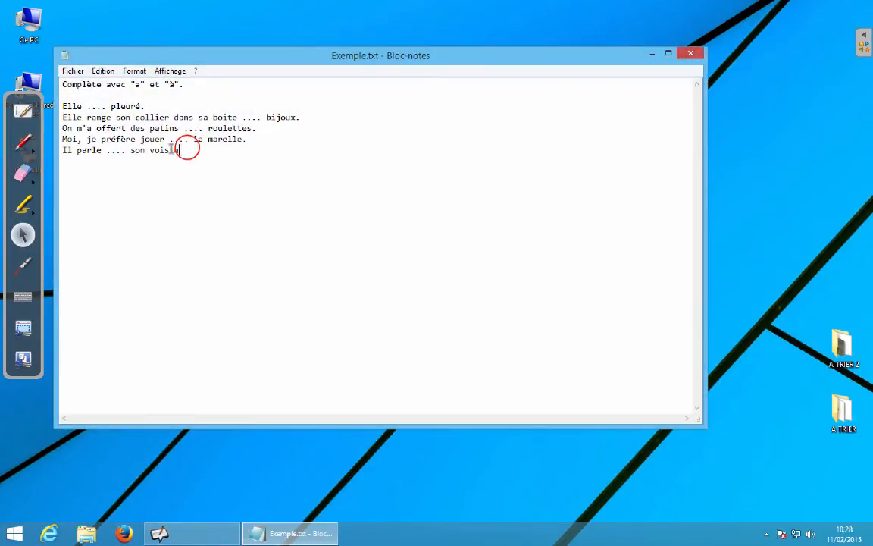
- Copy the five fill-in sentences from Exemple.txt, from "Elle .... pleuré." to "Il parle .... son voisin", and return to the Open-Sankoré board
drag(180, 150, 56, 106)
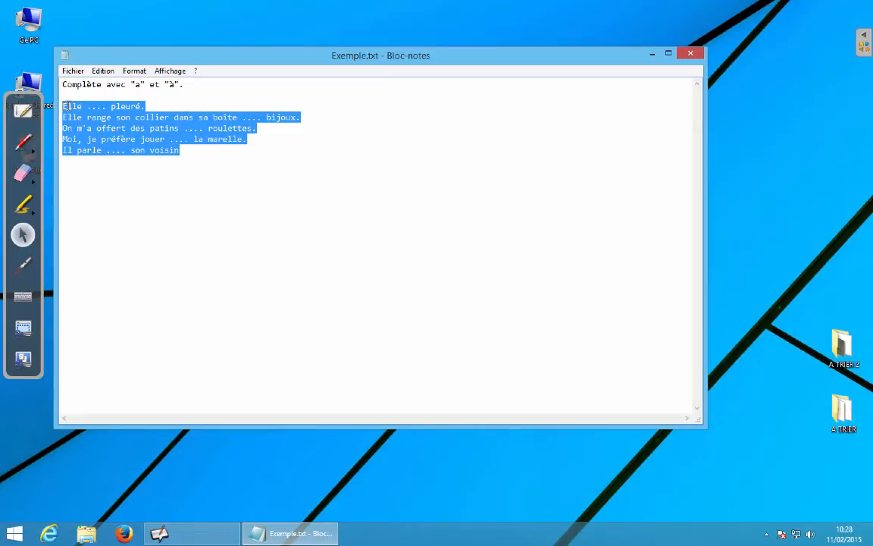
right_click(65, 106)
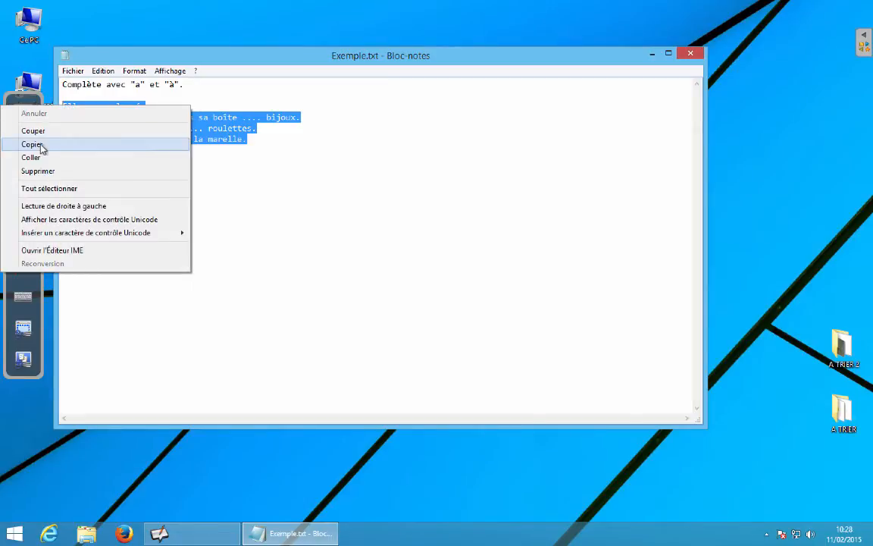
click(42, 147)
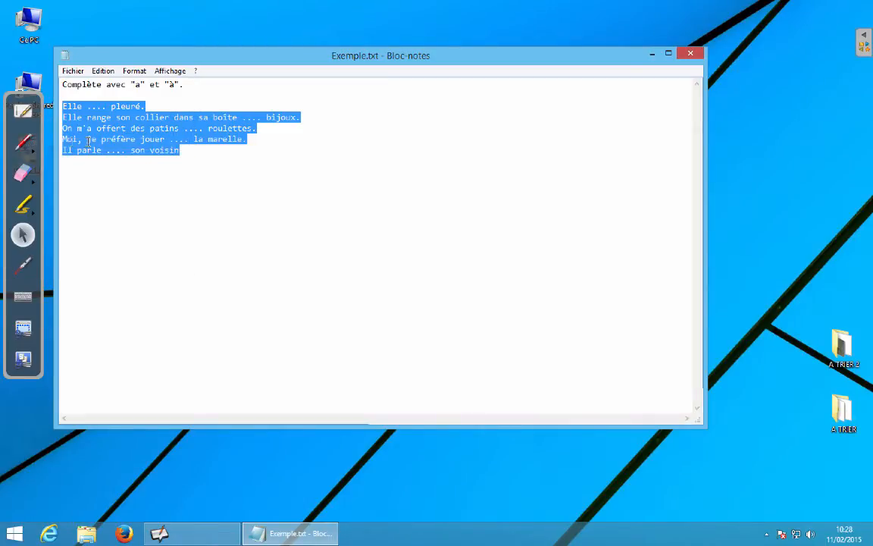
click(24, 111)
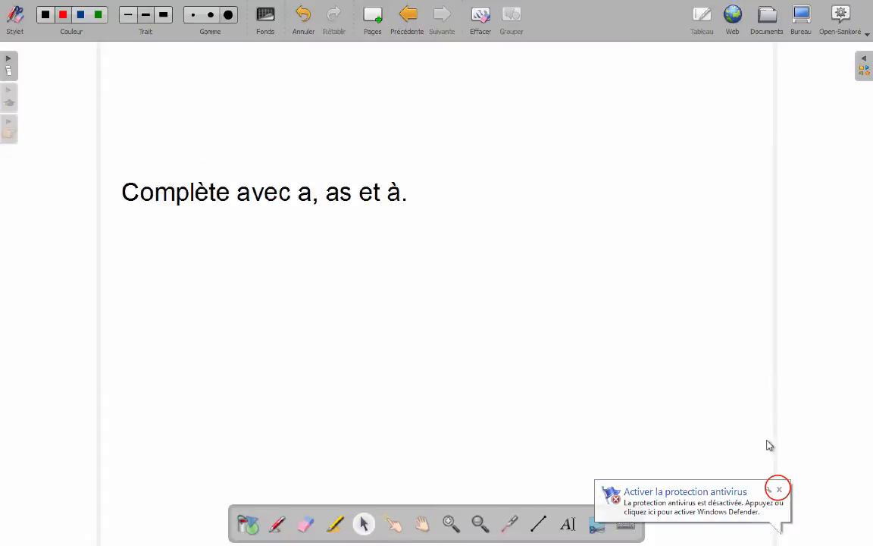
click(776, 489)
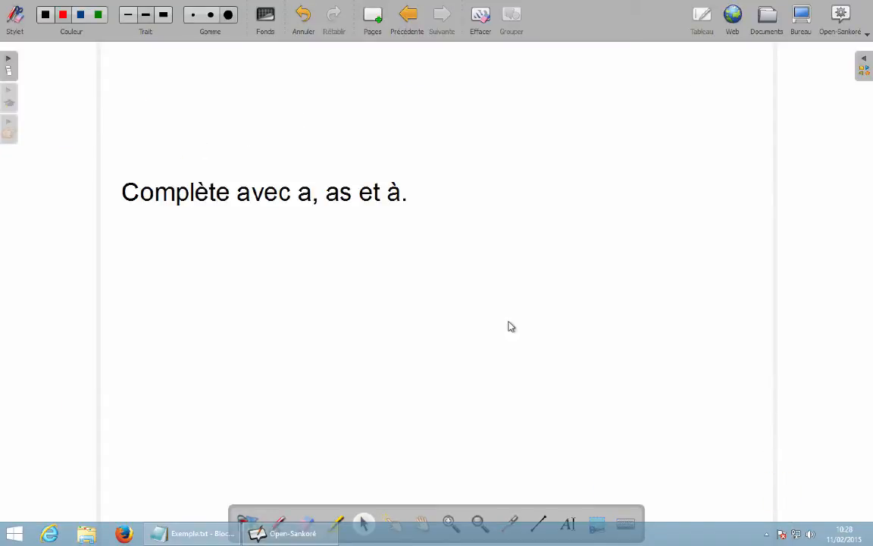
- Paste the copied sentences two lines below the instruction, end the last one with a period and remove the extra line after it
click(394, 196)
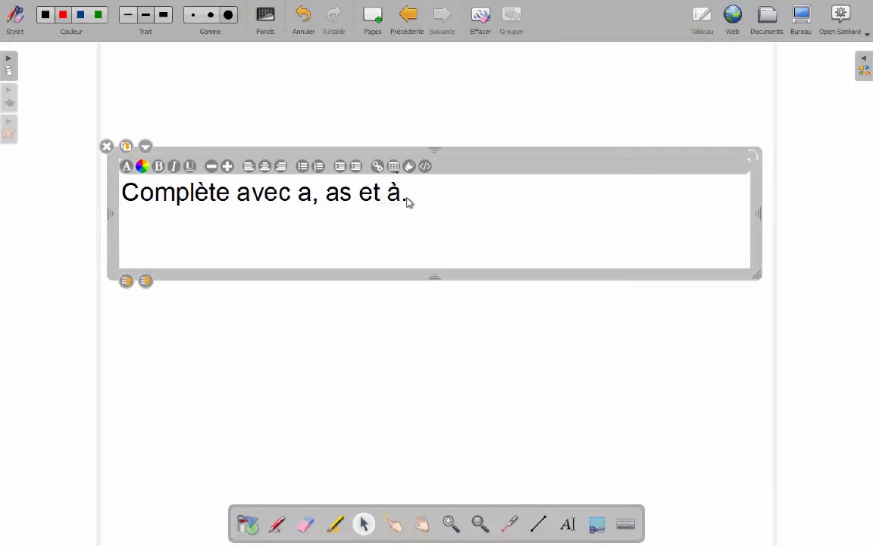
click(414, 198)
key(Return)
key(Return)
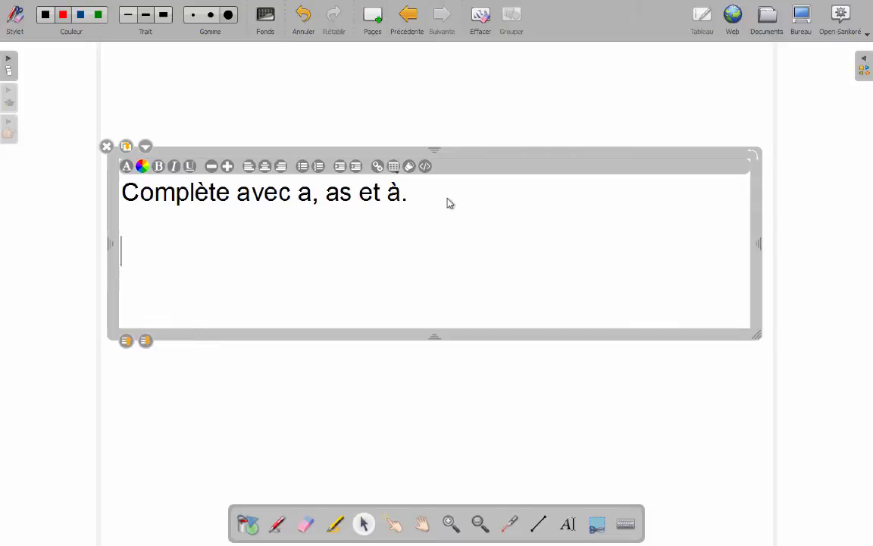
right_click(166, 260)
click(190, 319)
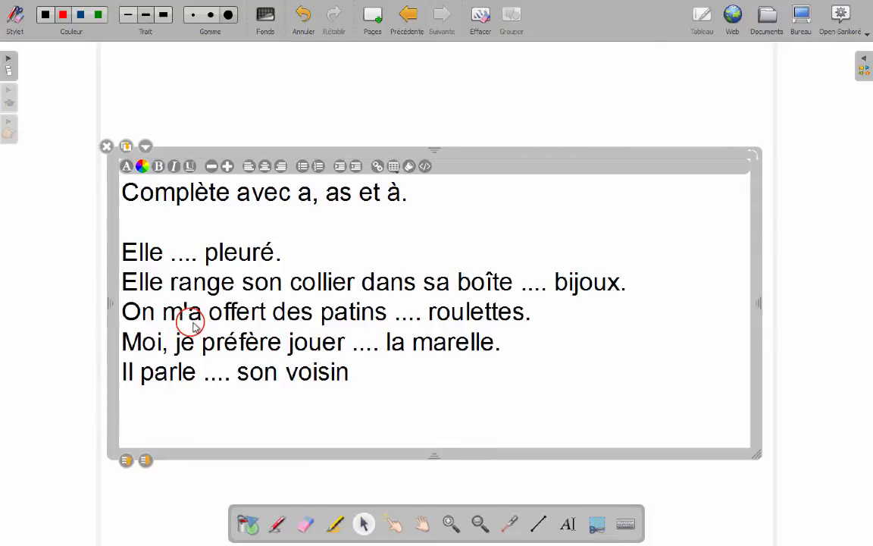
text(.)
key(Delete)
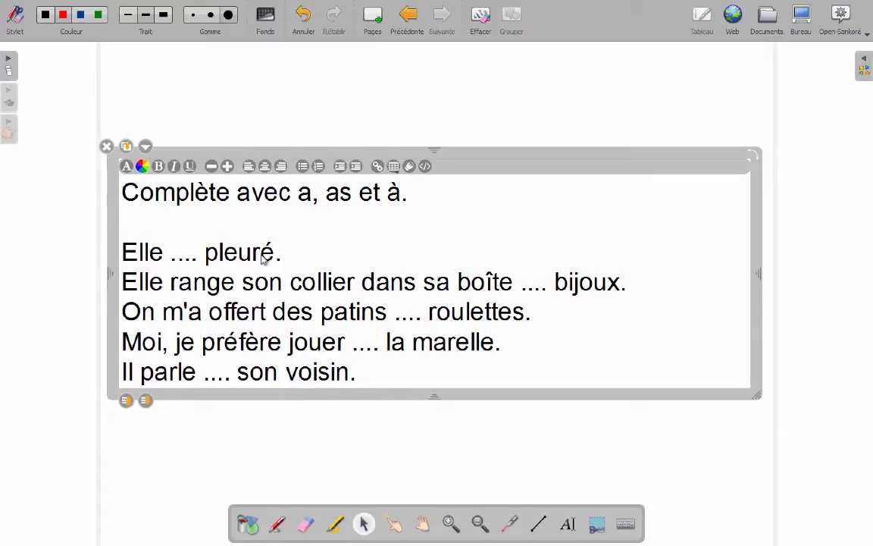
- Colour the instruction "Complète avec a, as et à." pure red (255, 0, 0)
drag(409, 194, 108, 198)
click(142, 166)
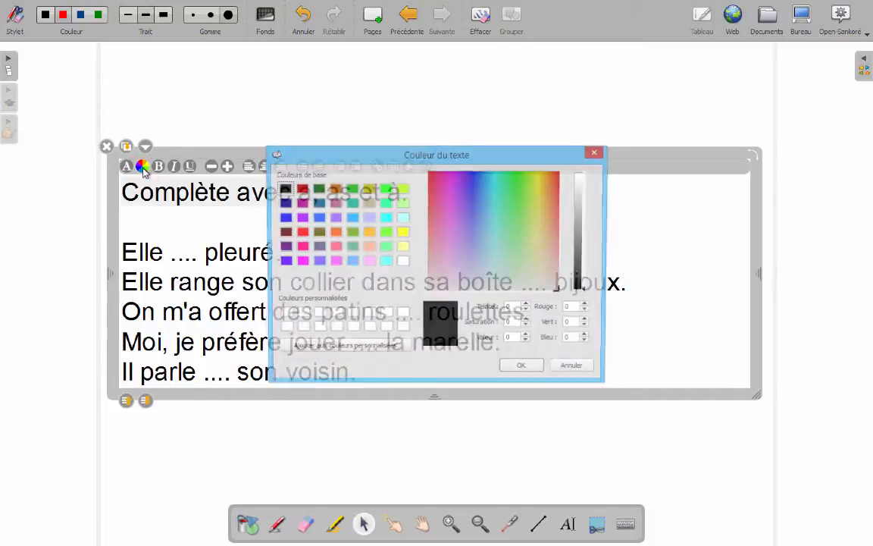
click(300, 232)
click(523, 368)
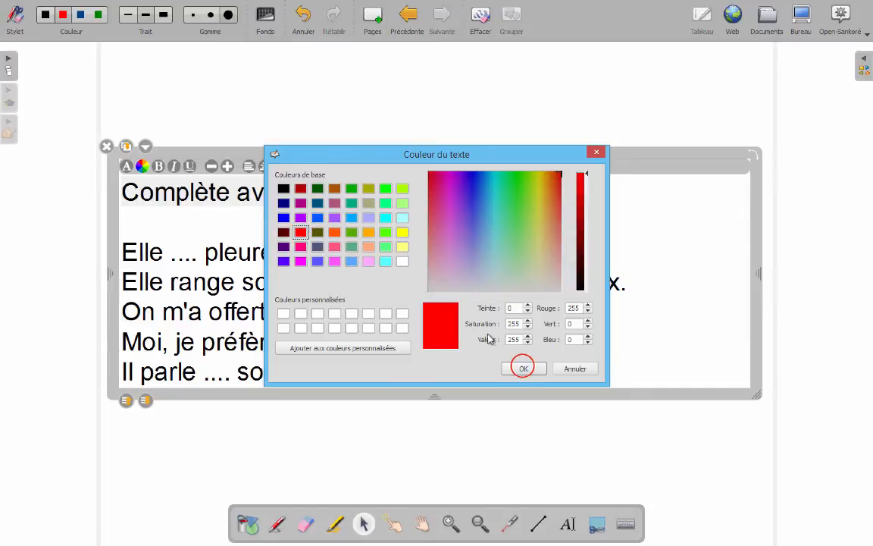
click(413, 192)
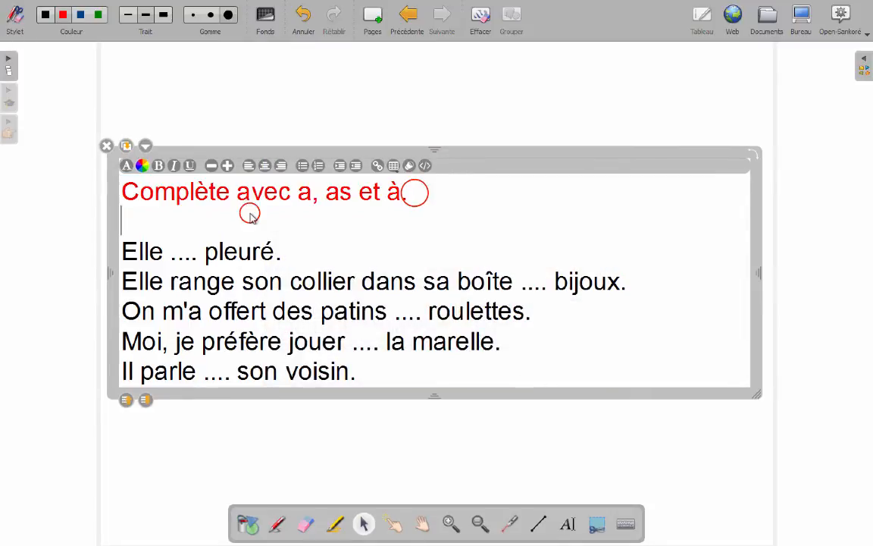
- Make the instruction line underlined and bold
drag(415, 192, 122, 206)
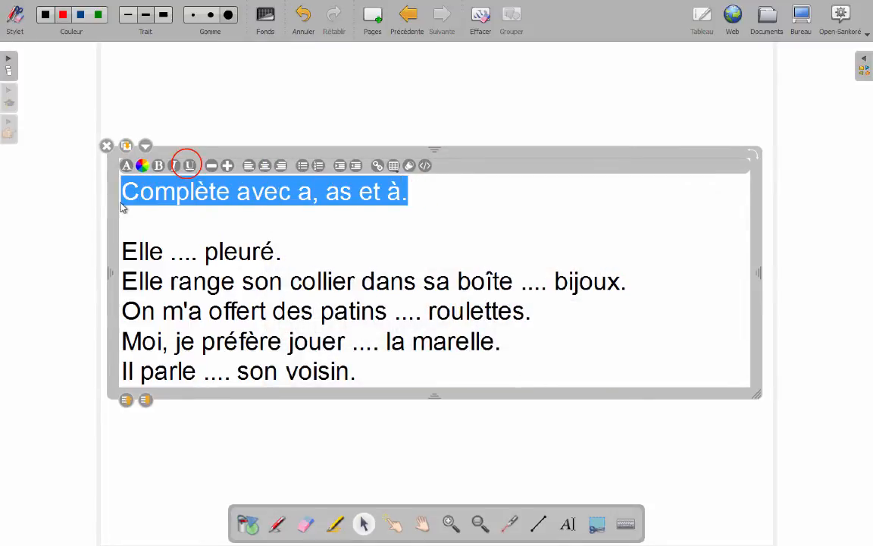
click(187, 165)
click(159, 165)
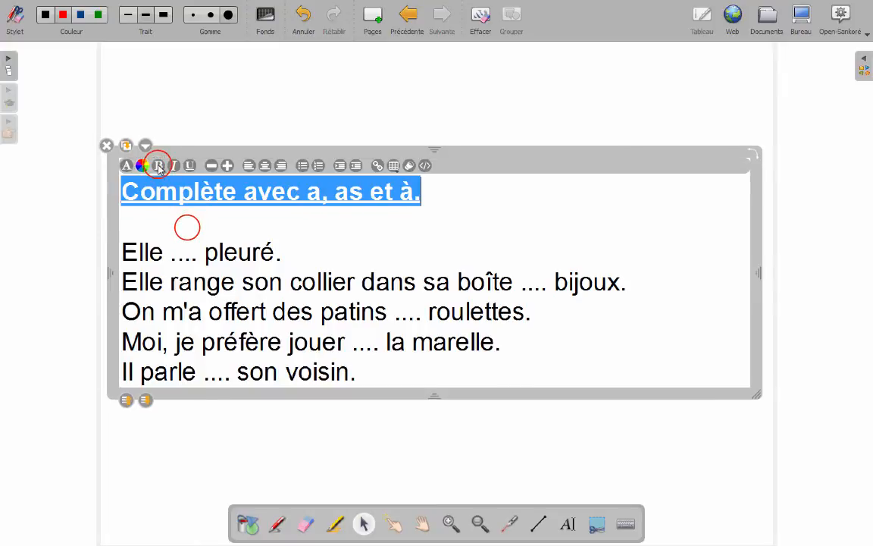
click(187, 229)
- Set the instruction and all five sentences to the Ecolier_CP font at size 48
drag(365, 373, 127, 199)
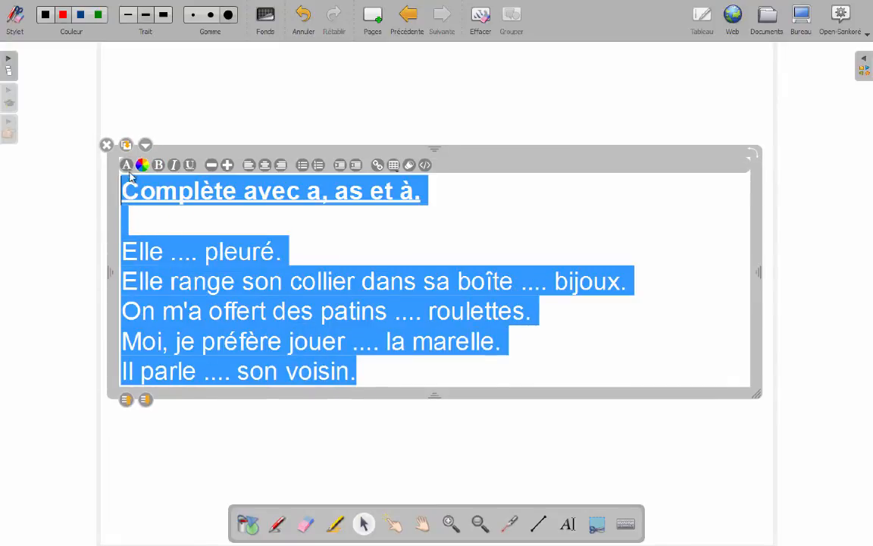
click(127, 164)
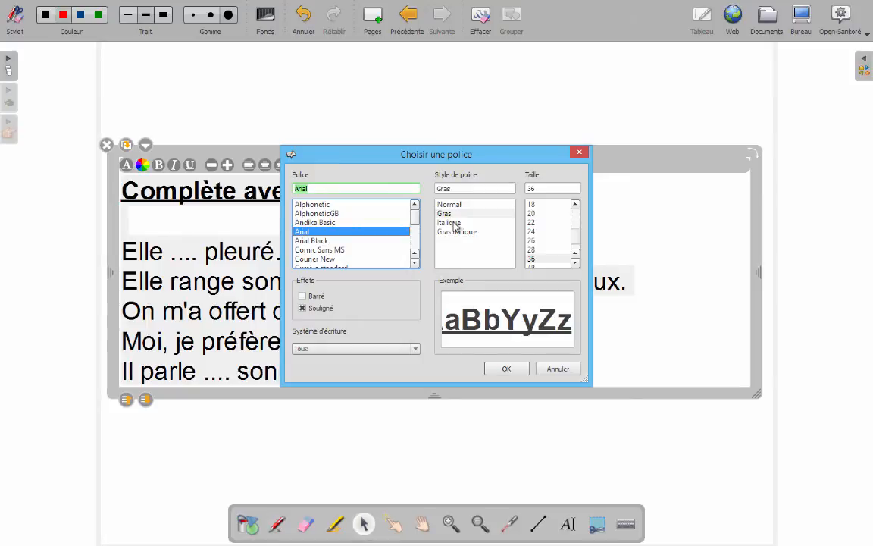
drag(577, 231, 578, 238)
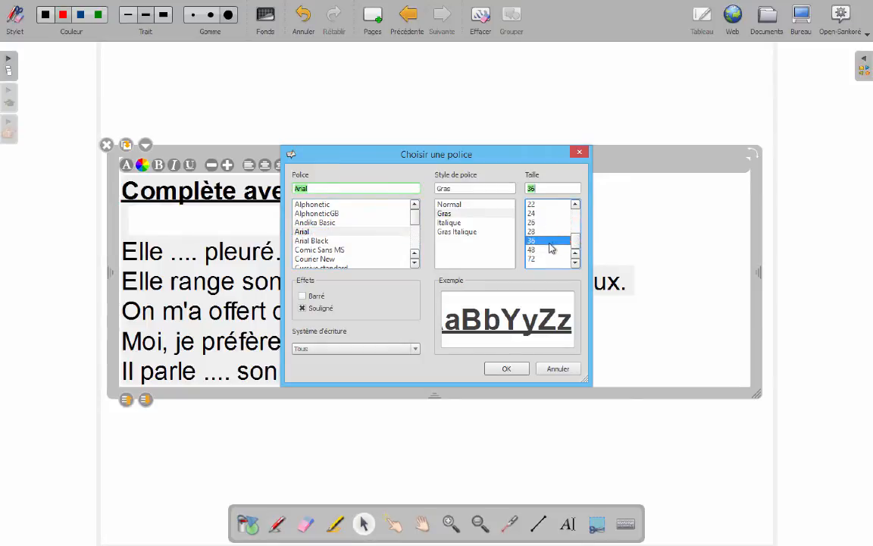
click(549, 250)
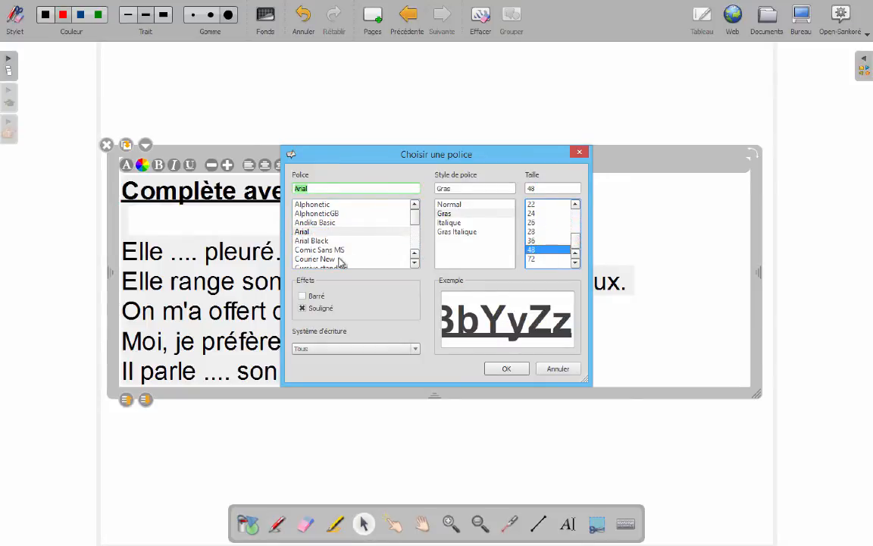
click(414, 261)
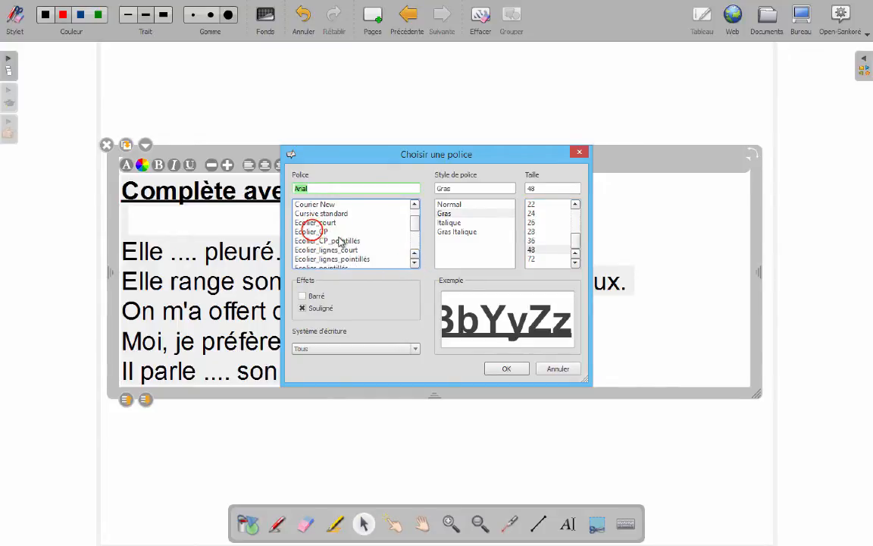
click(312, 231)
click(507, 368)
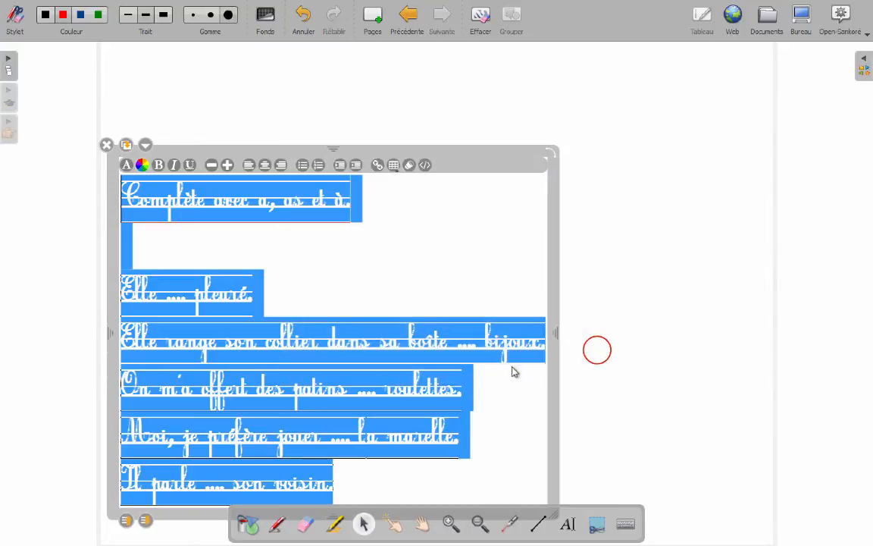
click(597, 350)
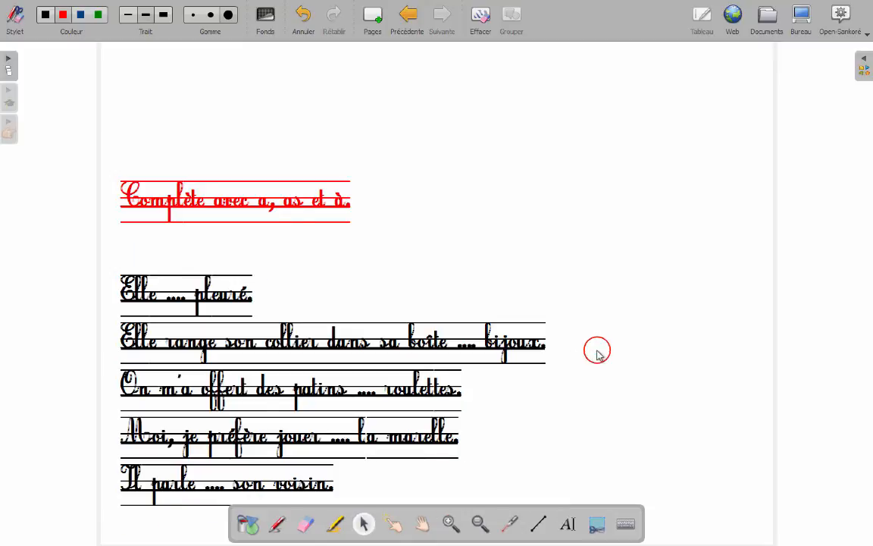
double_click(291, 218)
click(128, 165)
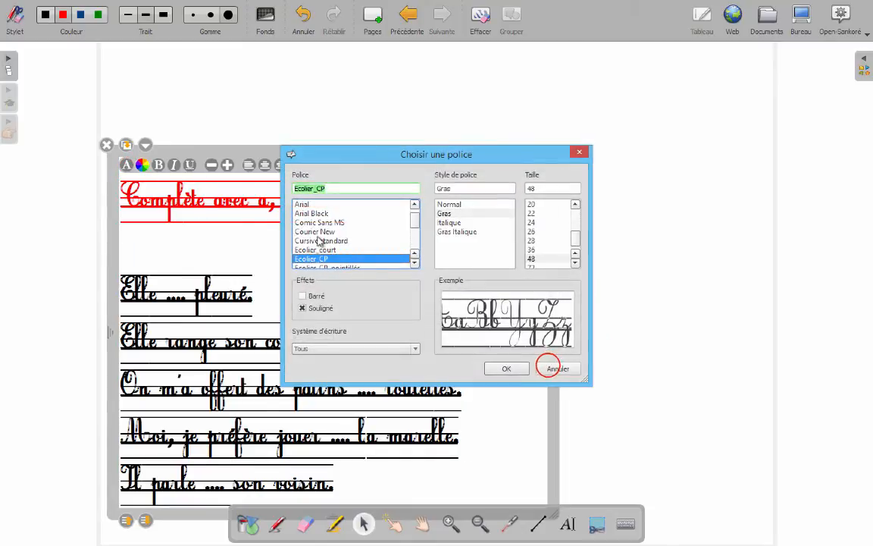
click(548, 367)
triple_click(198, 280)
click(198, 281)
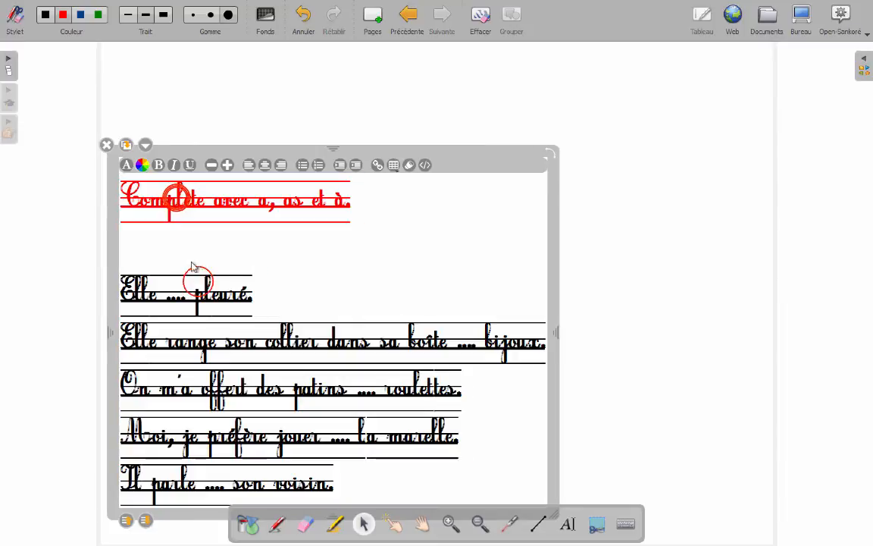
- Change the font of the whole text to Arial and widen its text box to nearly the full page width
triple_click(176, 198)
click(126, 166)
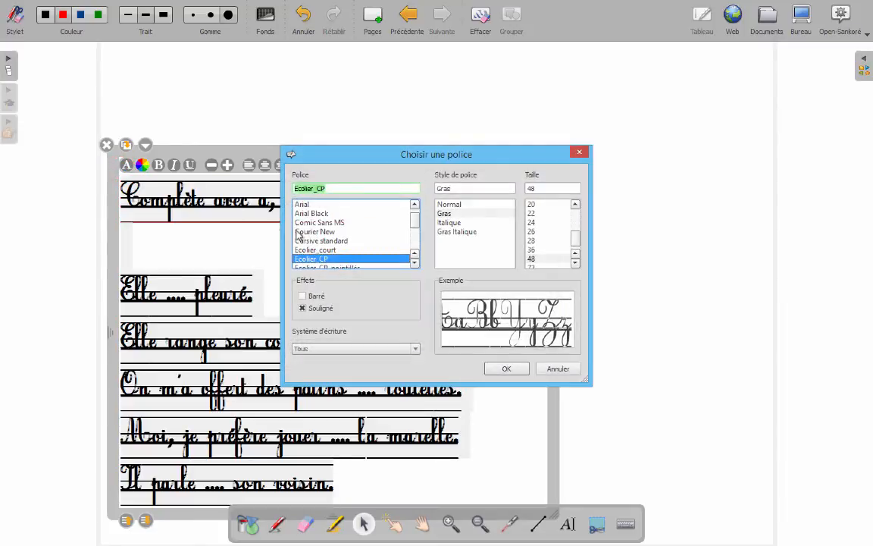
click(303, 205)
click(517, 368)
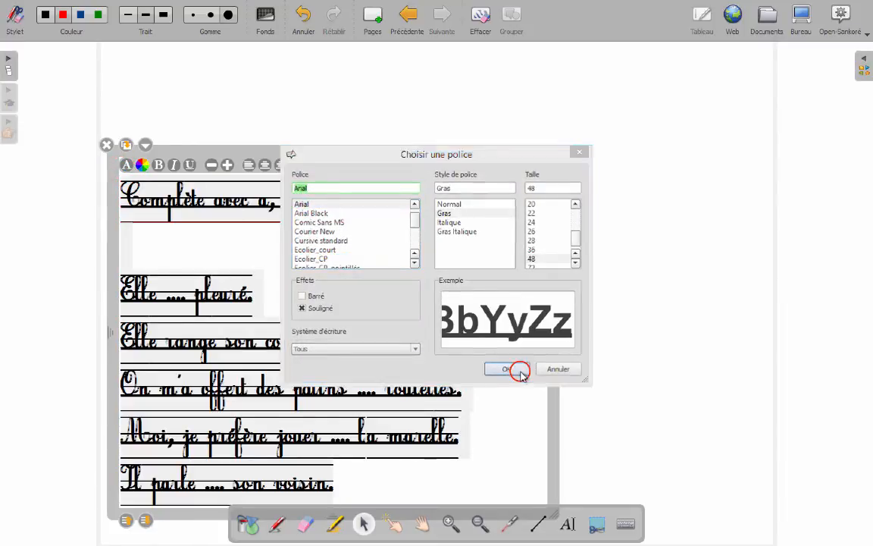
drag(534, 338, 742, 331)
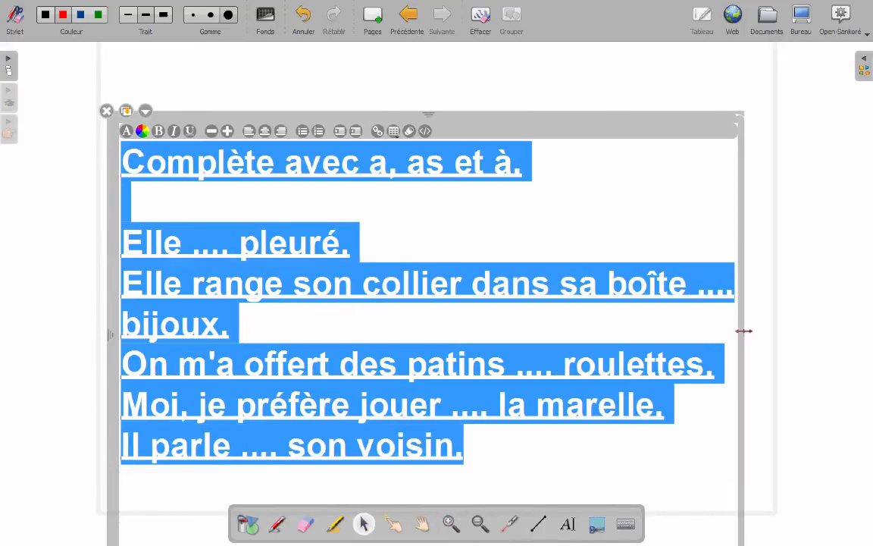
click(440, 245)
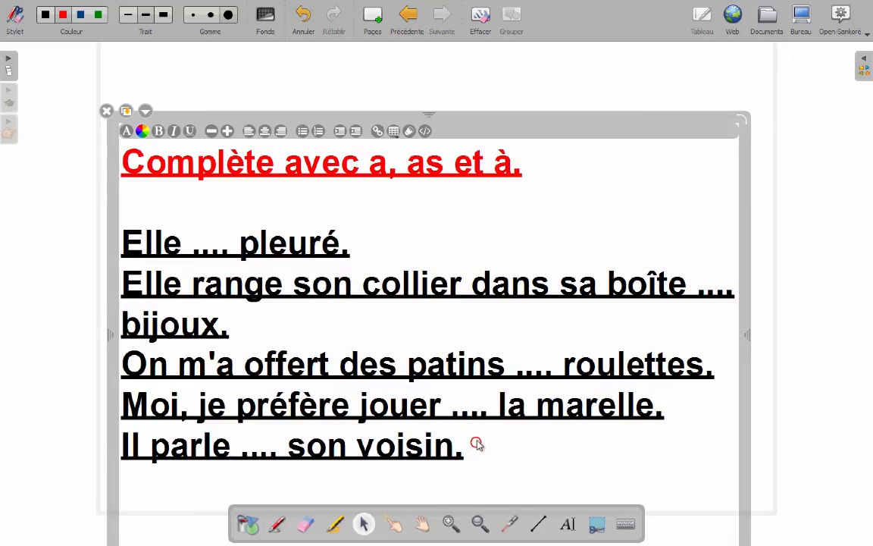
- Remove the bold and underline formatting from the five sentences below the instruction
drag(468, 446, 122, 244)
click(159, 131)
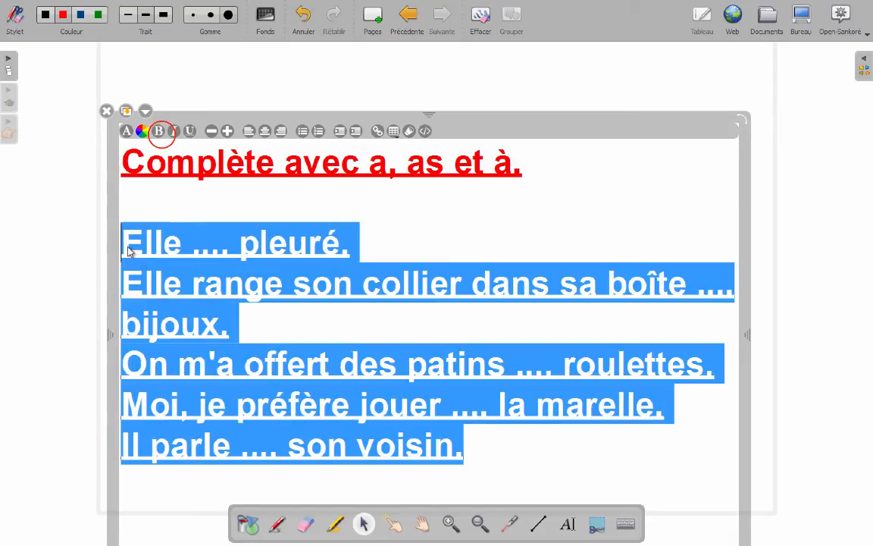
click(191, 131)
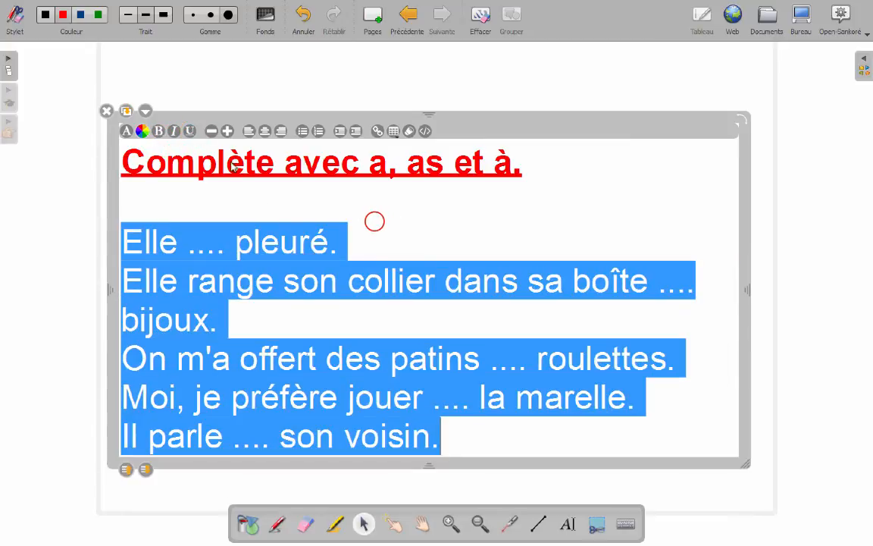
click(372, 219)
- Move the exercise text block slightly higher on the page and activate the pen tool
click(555, 101)
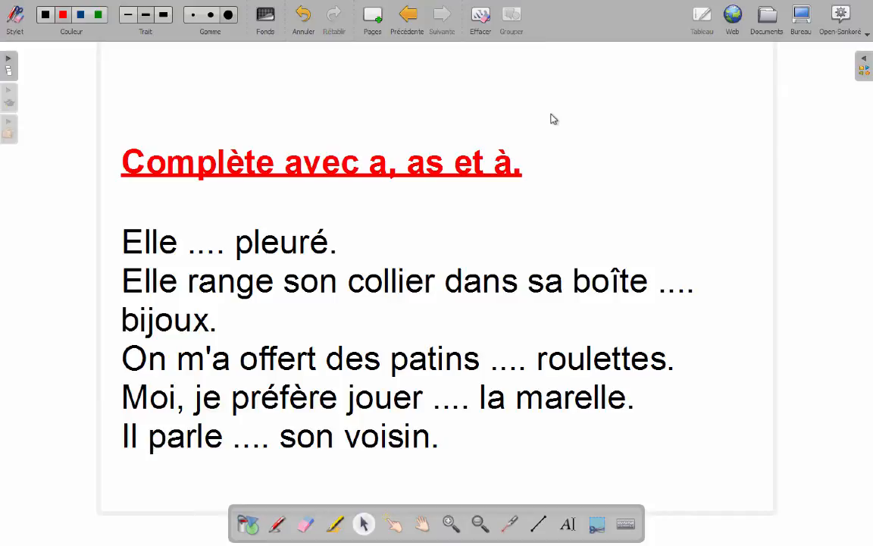
drag(462, 180, 465, 165)
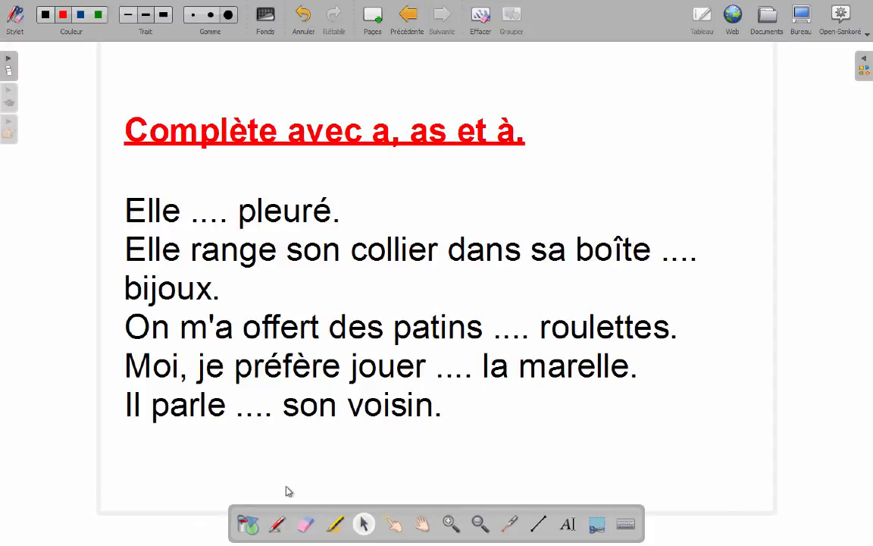
click(278, 524)
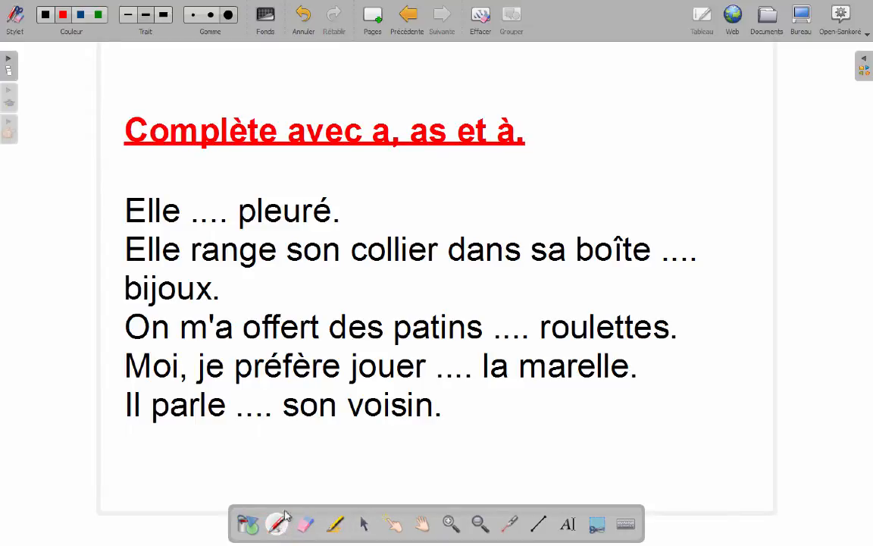